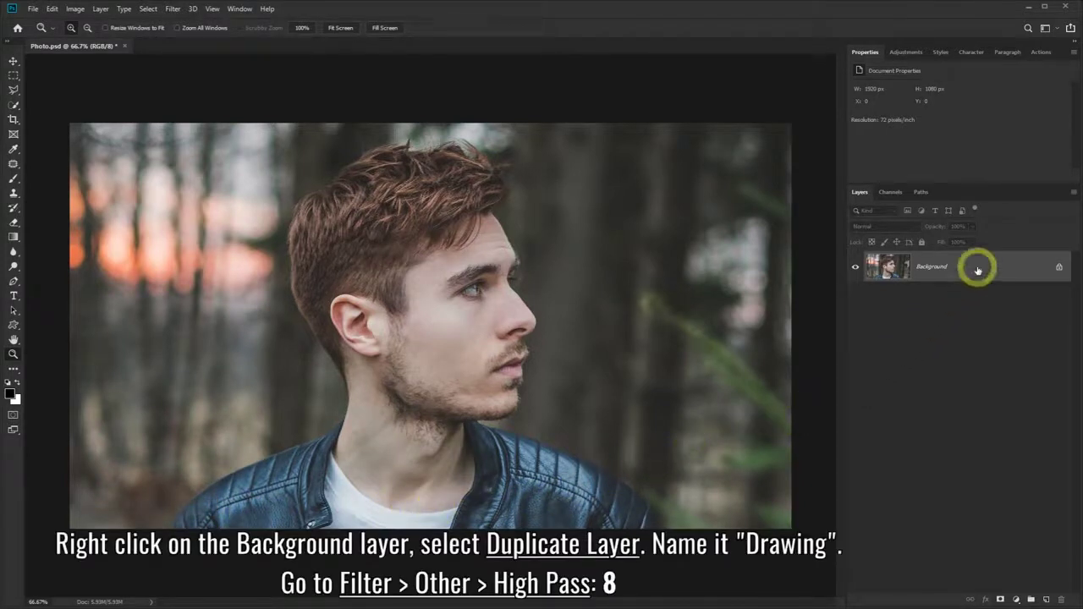
- Duplicate the Background layer as a new layer named Drawing
{"action": "right_click", "coordinate": [978, 269]}
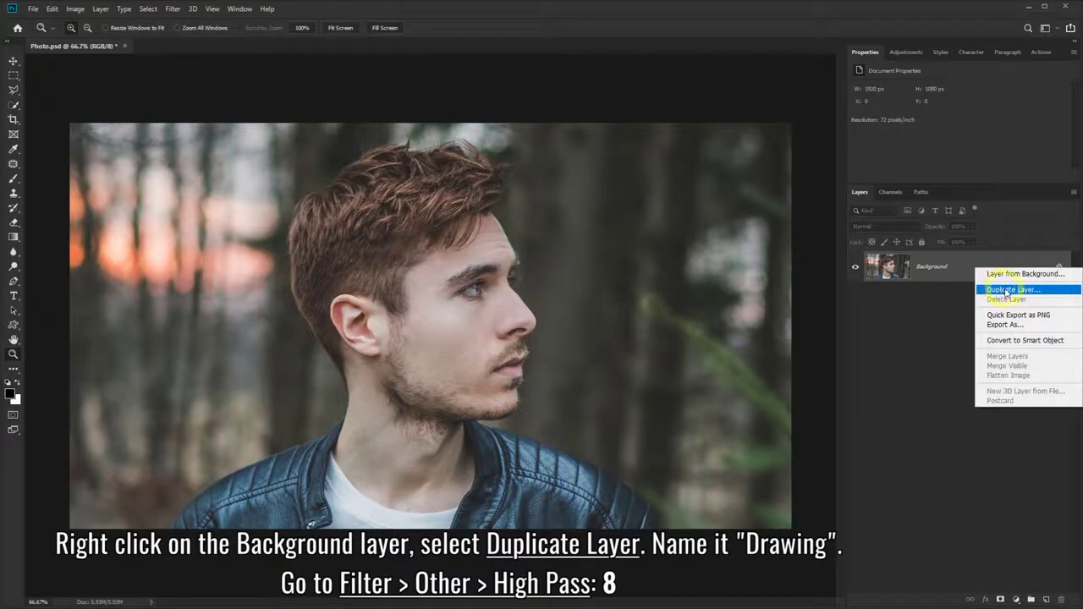
{"action": "left_click", "coordinate": [1006, 290]}
{"action": "type", "text": "Drawing"}
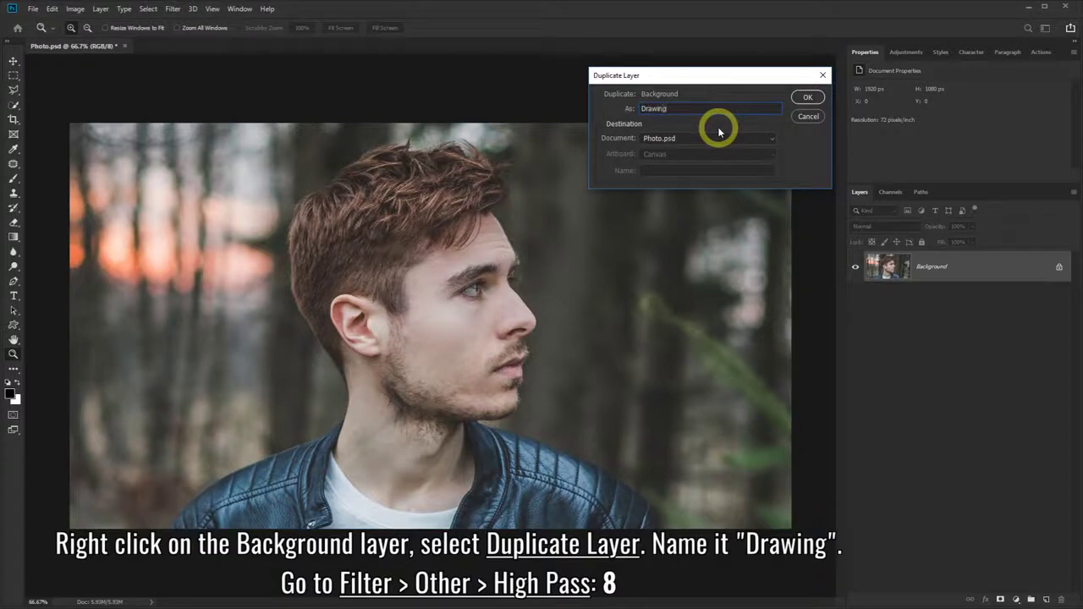
{"action": "left_click", "coordinate": [808, 98]}
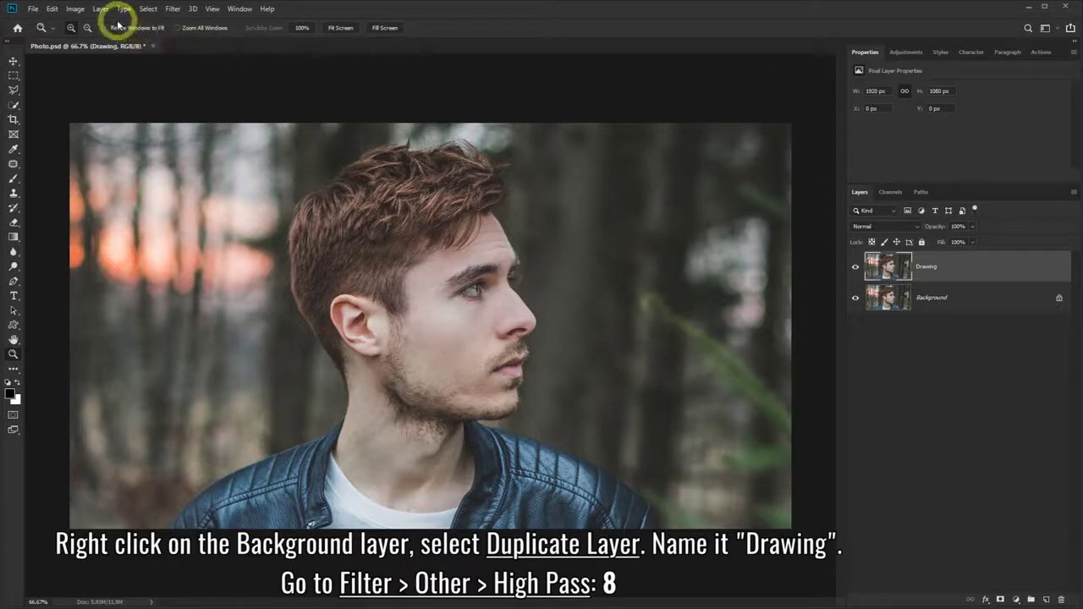
- Apply a High Pass filter with radius 8 to the Drawing layer
{"action": "left_click", "coordinate": [172, 10]}
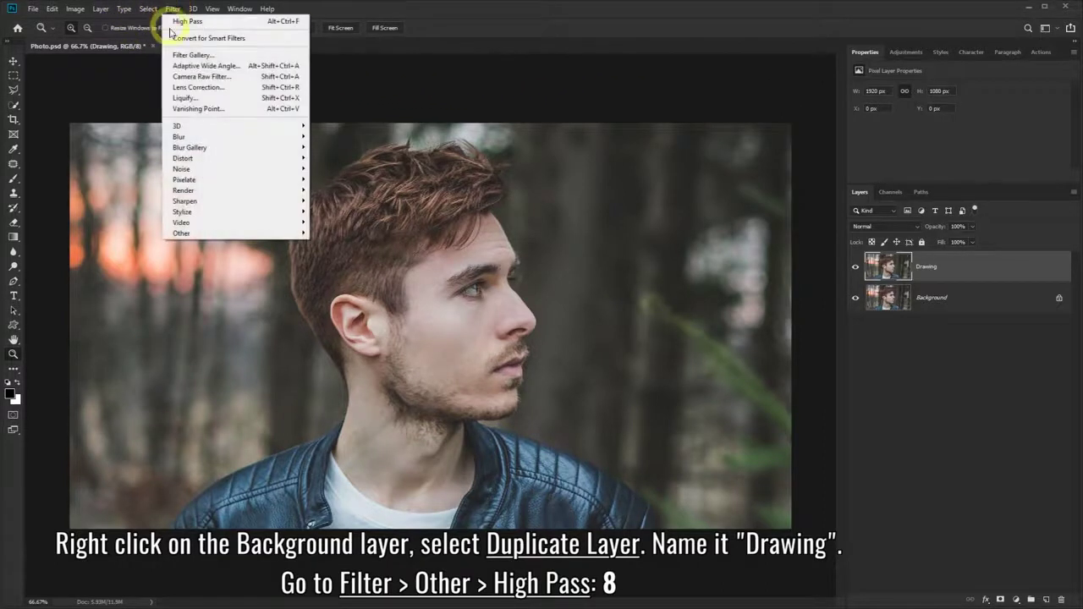
{"action": "mouse_move", "coordinate": [194, 232]}
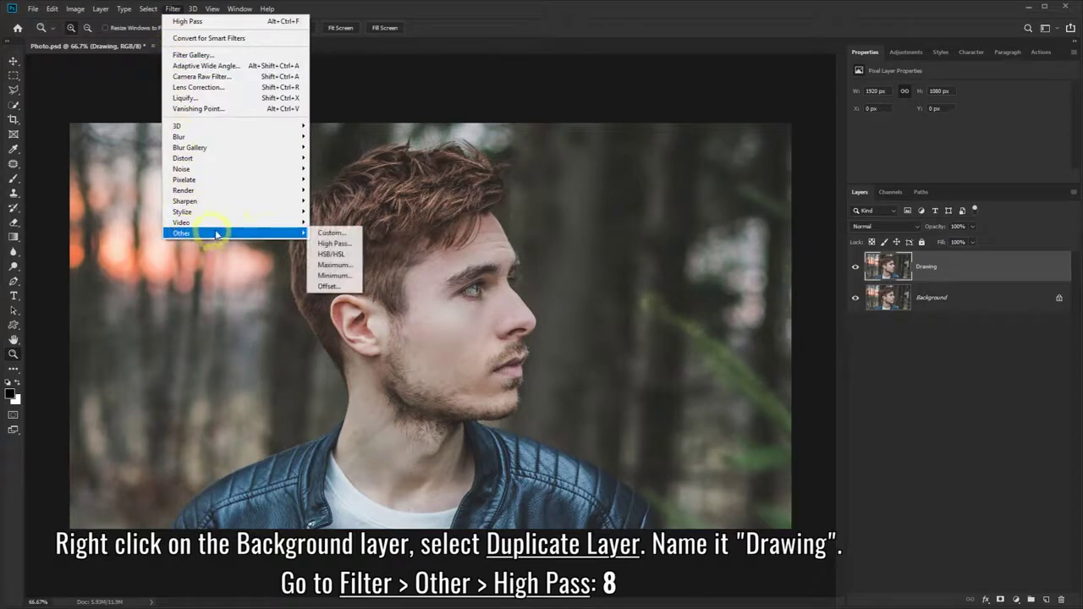
{"action": "left_click", "coordinate": [332, 244]}
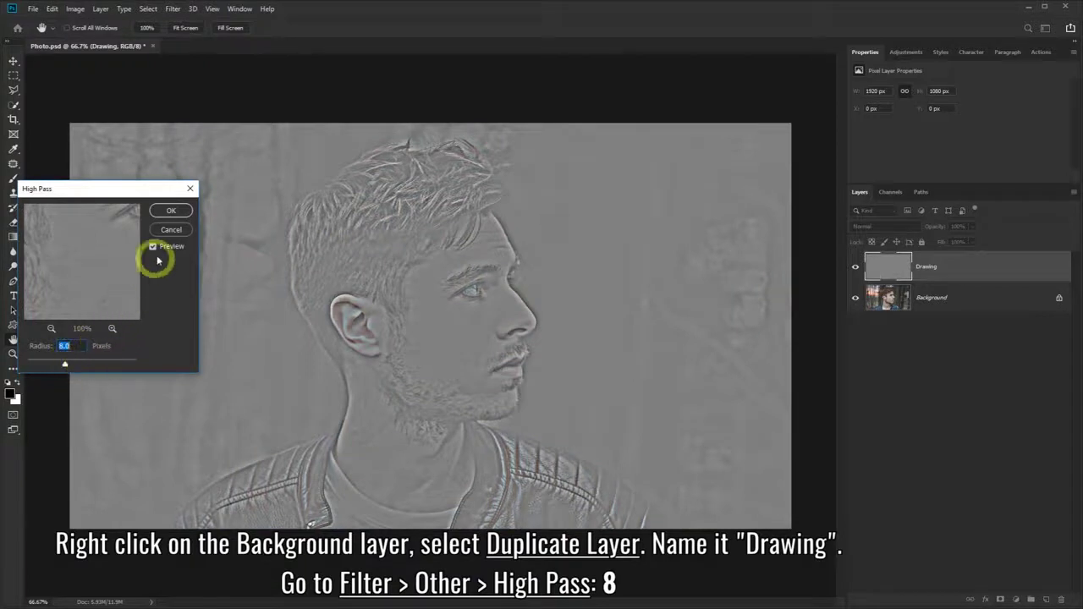
{"action": "left_click", "coordinate": [167, 213]}
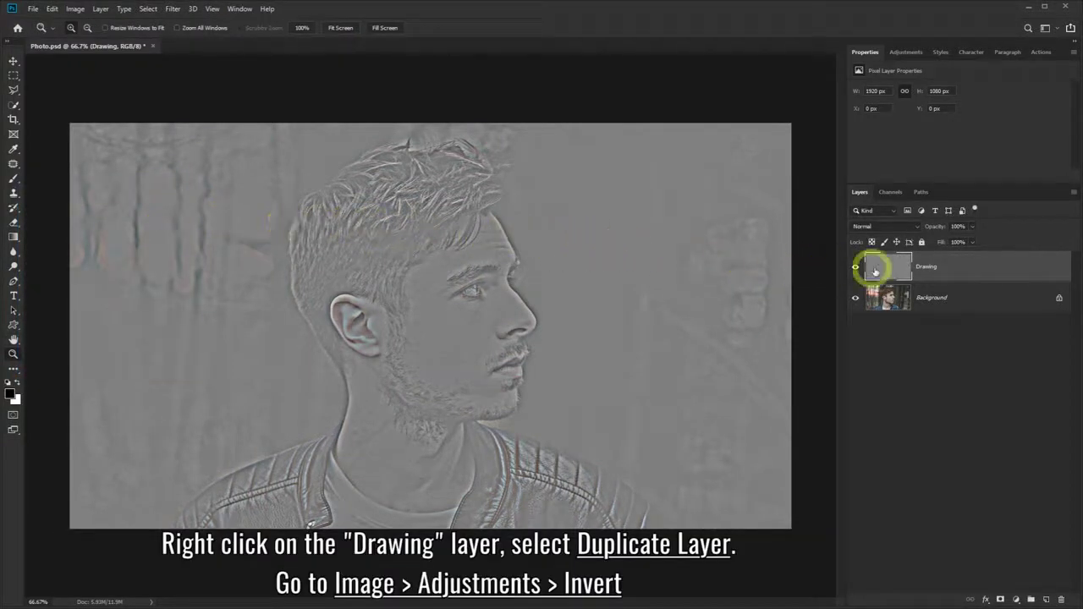
- Duplicate Drawing as 'Drawing copy' and invert that copy's colours
{"action": "right_click", "coordinate": [987, 267]}
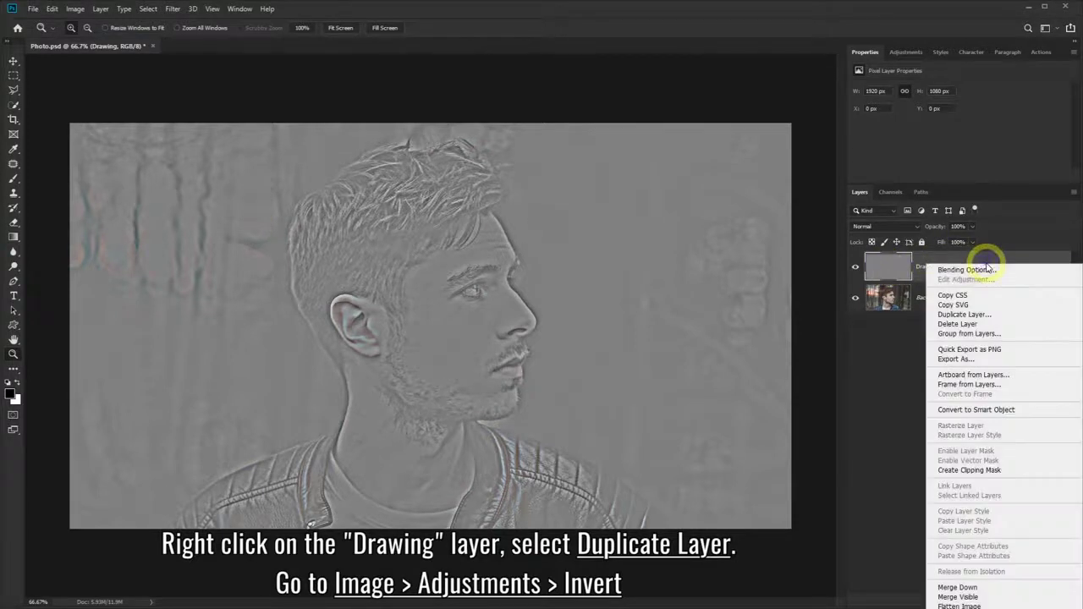
{"action": "left_click", "coordinate": [987, 317]}
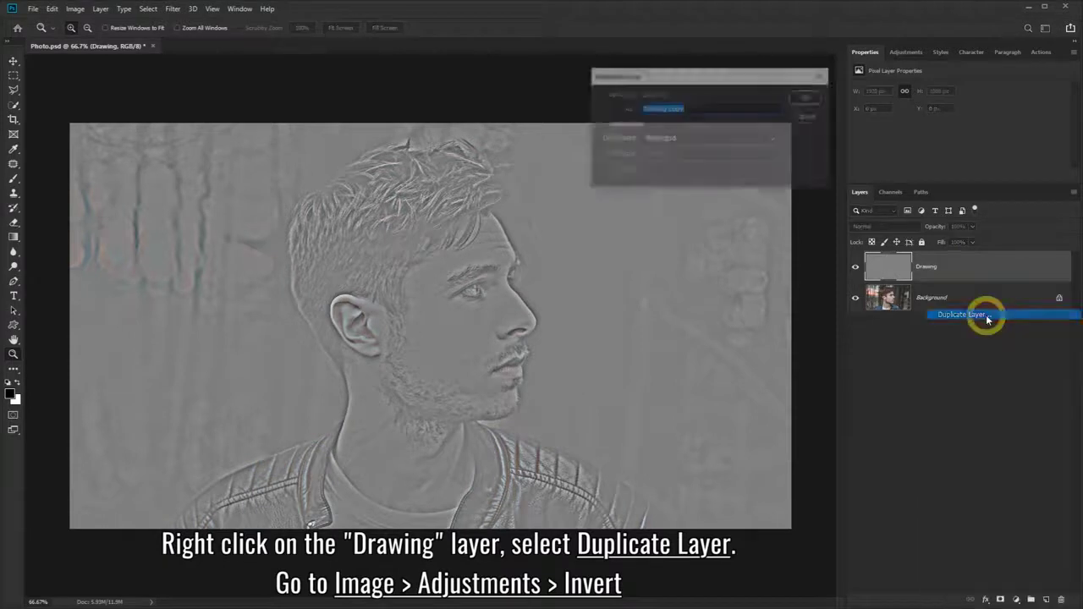
{"action": "left_click", "coordinate": [808, 98]}
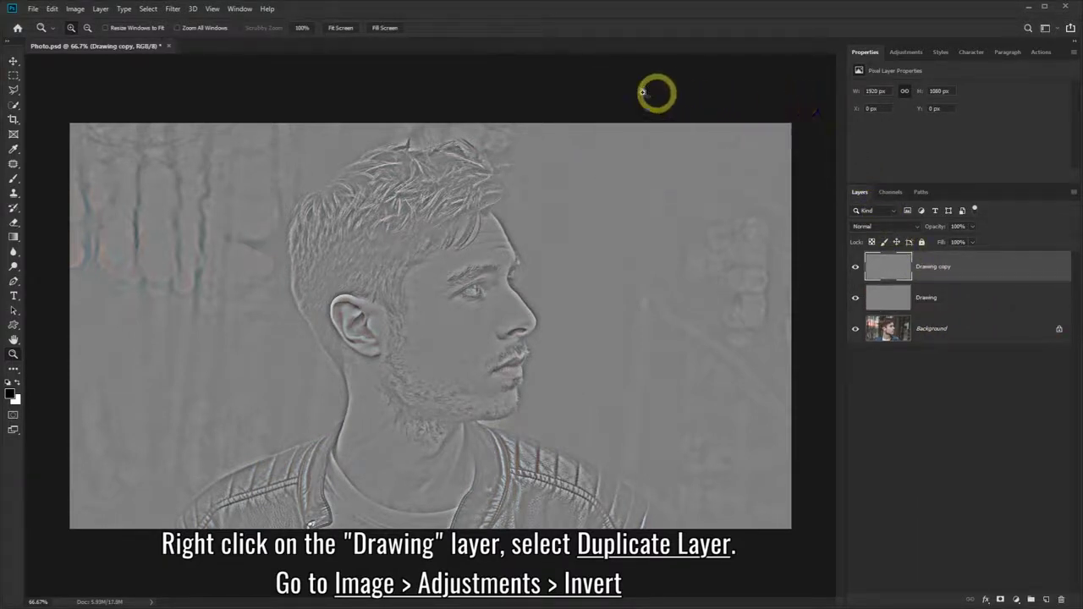
{"action": "left_click", "coordinate": [74, 9]}
{"action": "mouse_move", "coordinate": [93, 38]}
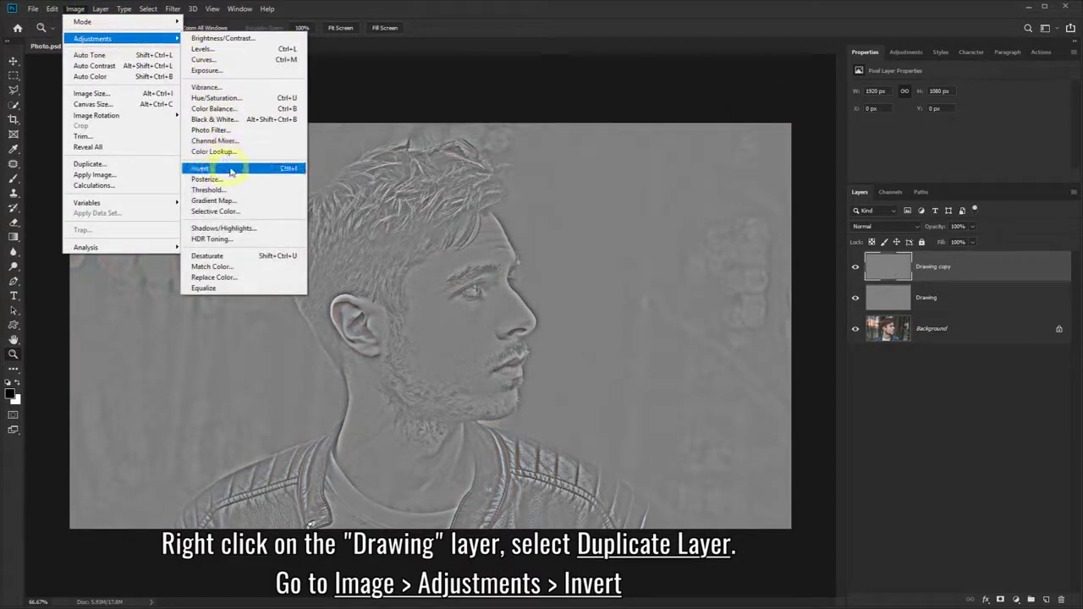
{"action": "left_click", "coordinate": [240, 173]}
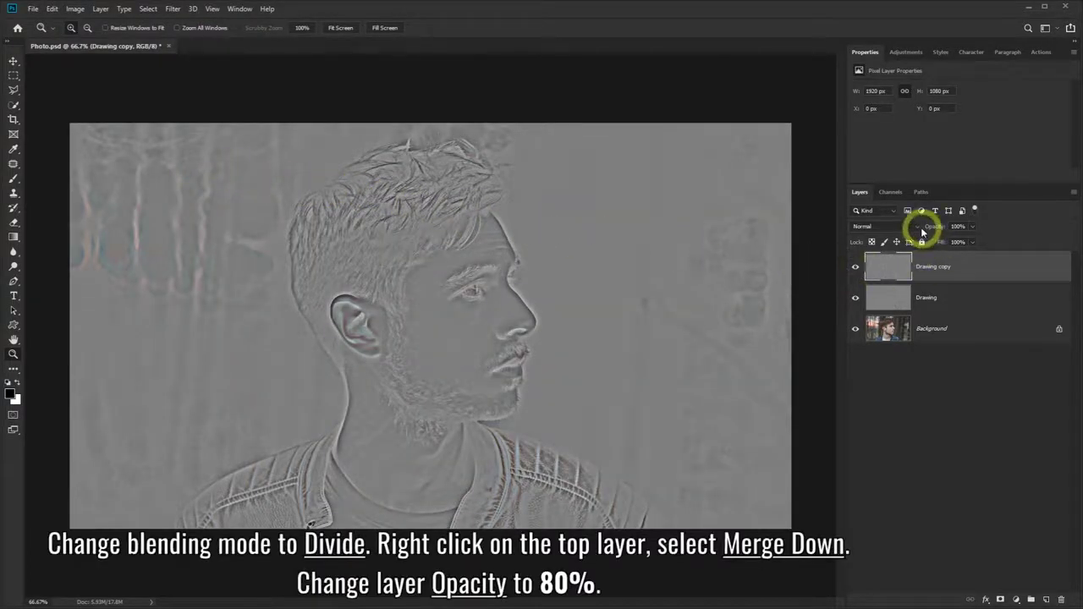
- Set Drawing copy to Divide, merge it down into Drawing, and set opacity to 80%
{"action": "left_click", "coordinate": [916, 226]}
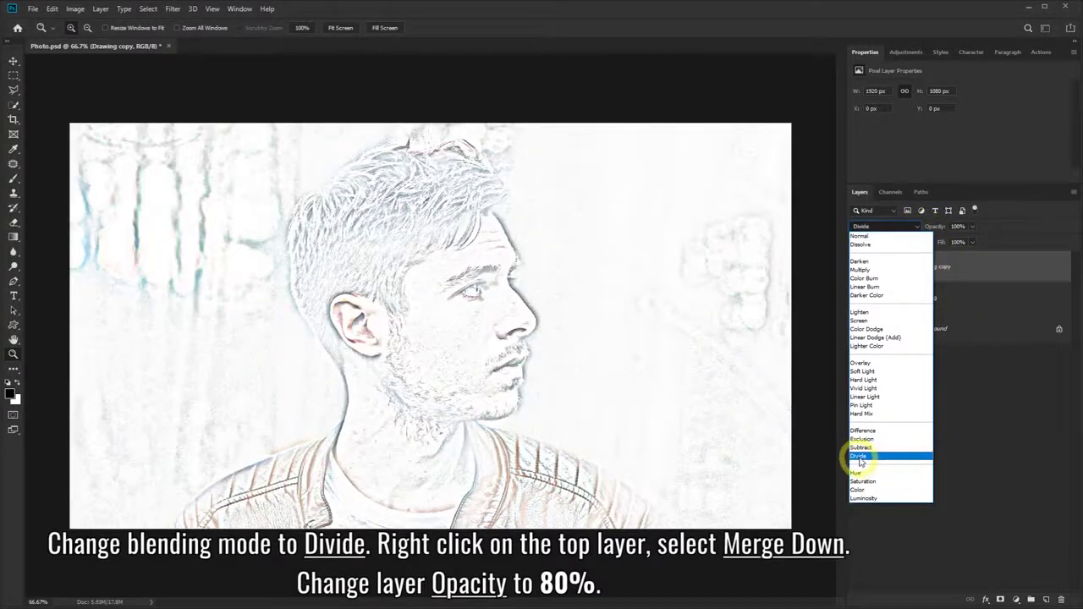
{"action": "left_click", "coordinate": [864, 457]}
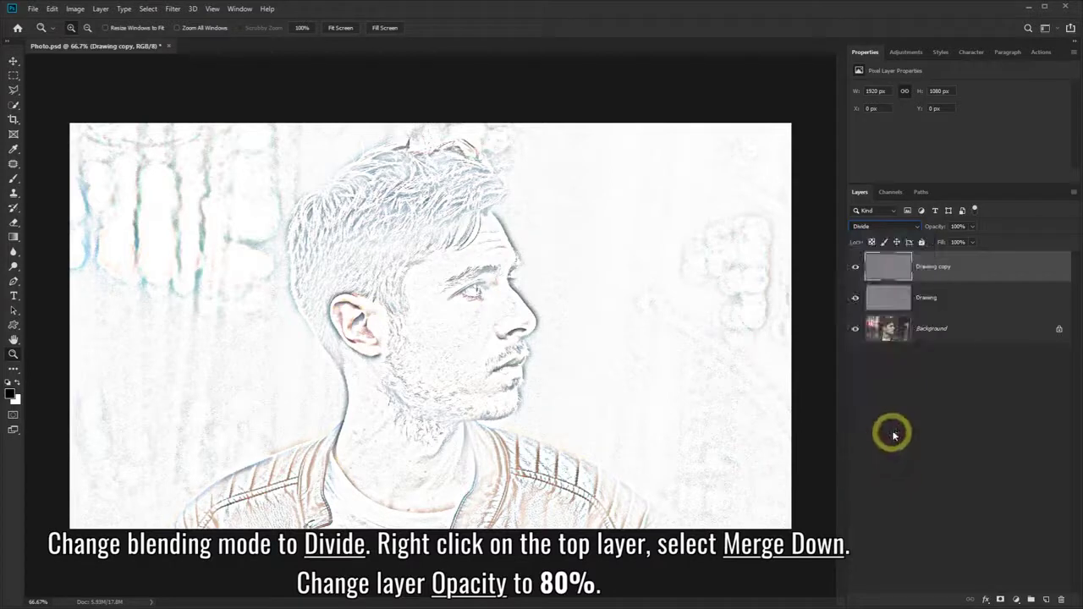
{"action": "right_click", "coordinate": [986, 266]}
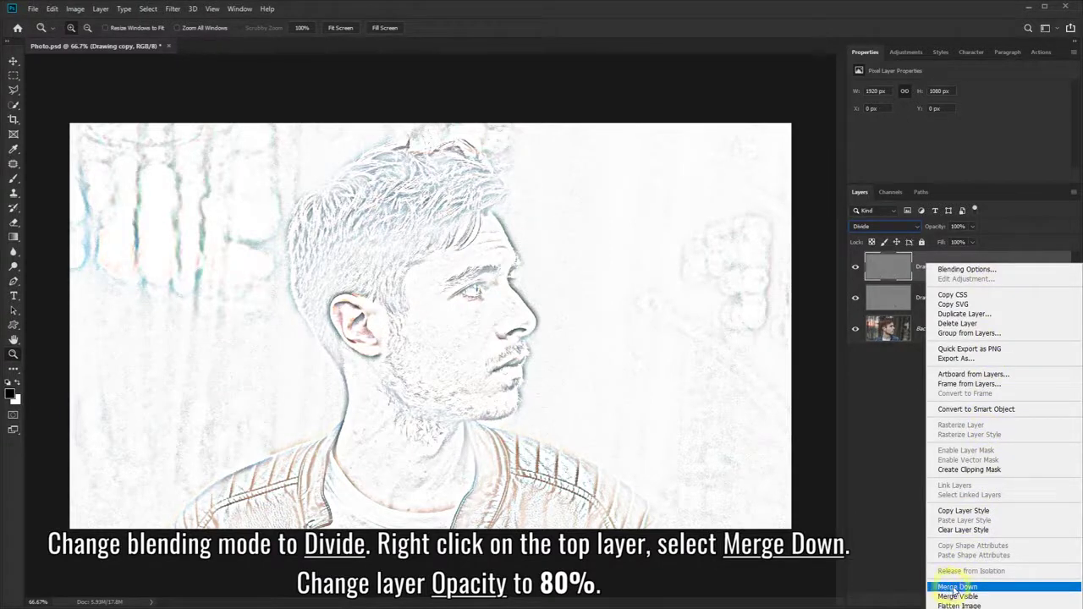
{"action": "left_click", "coordinate": [986, 588]}
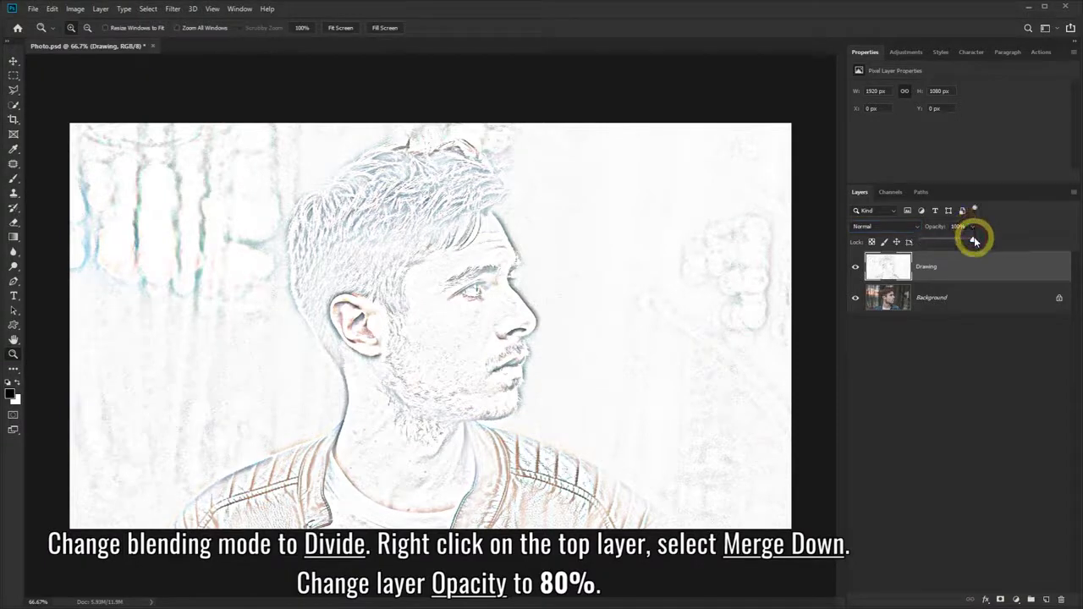
{"action": "left_click_drag", "start_coordinate": [967, 242], "coordinate": [966, 242]}
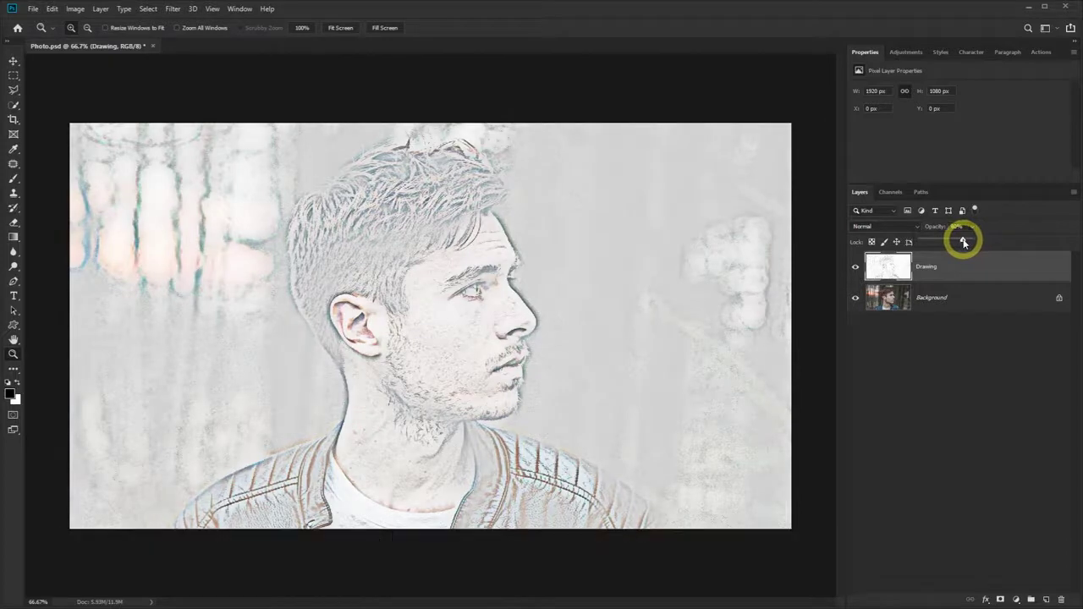
- Duplicate the Background layer as 'Details' and convert it to a Smart Object
{"action": "left_click", "coordinate": [961, 302]}
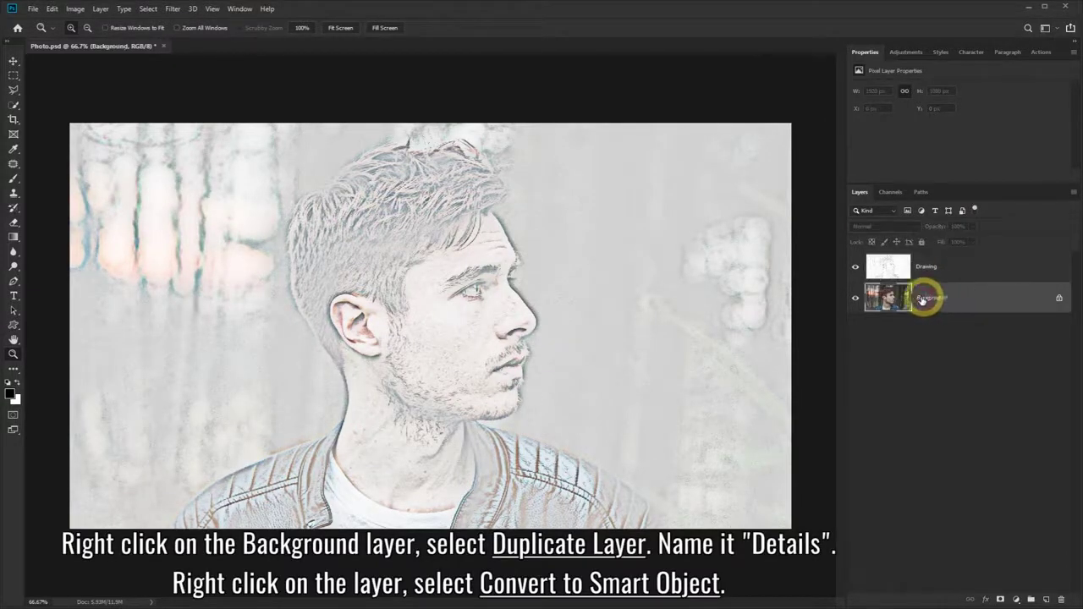
{"action": "right_click", "coordinate": [977, 299]}
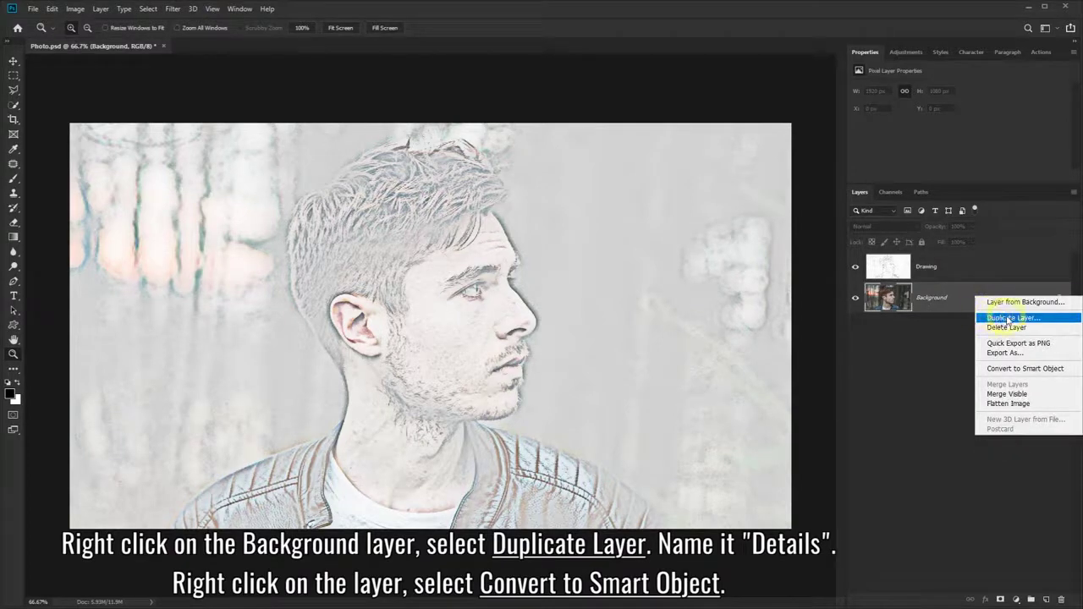
{"action": "left_click", "coordinate": [1009, 318]}
{"action": "type", "text": "Details"}
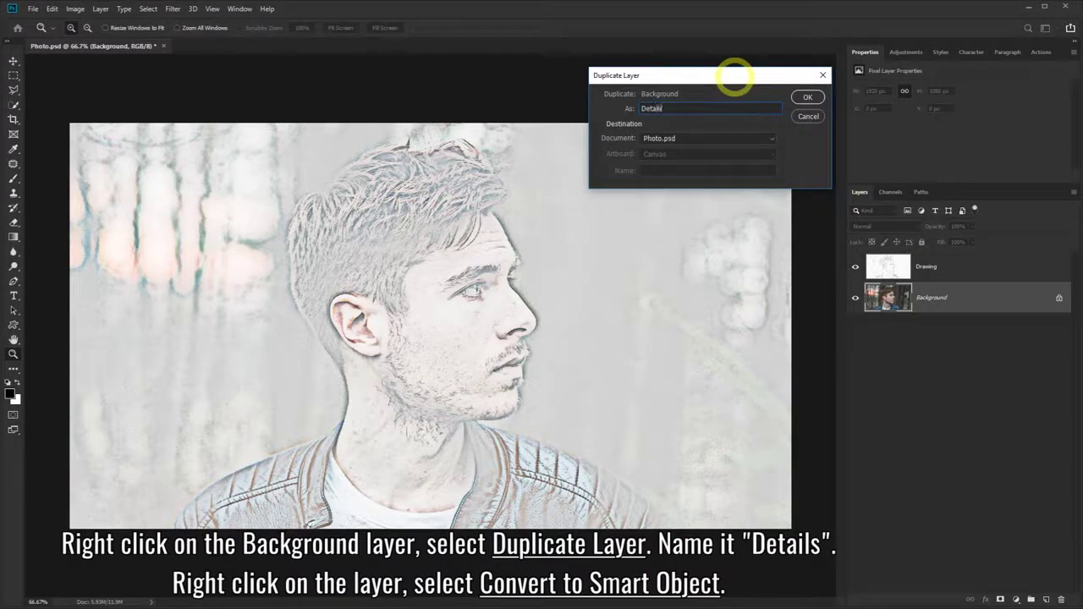
{"action": "left_click", "coordinate": [806, 97]}
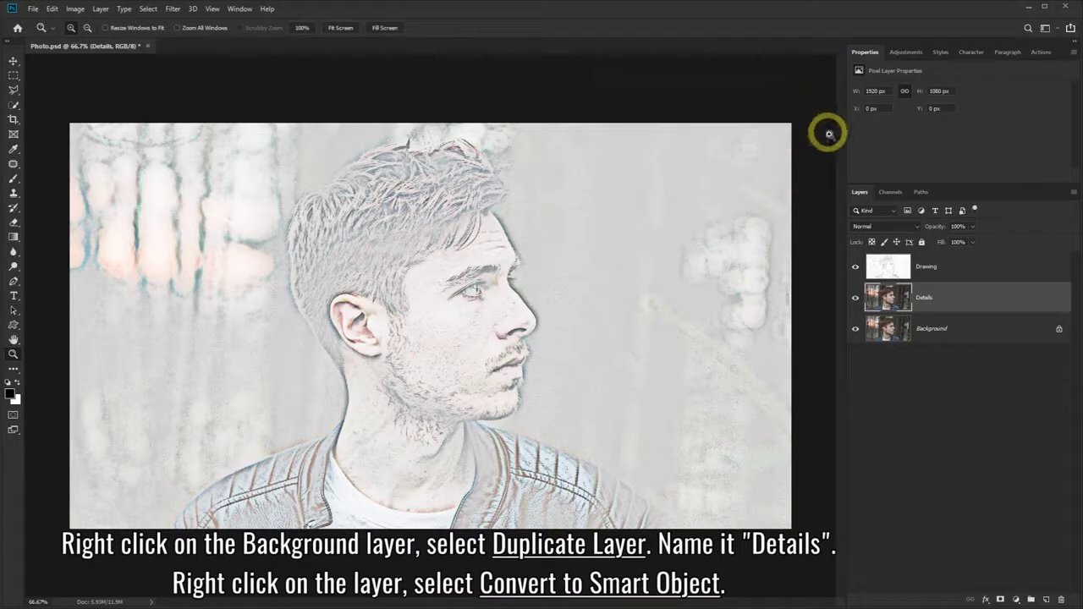
{"action": "right_click", "coordinate": [971, 300]}
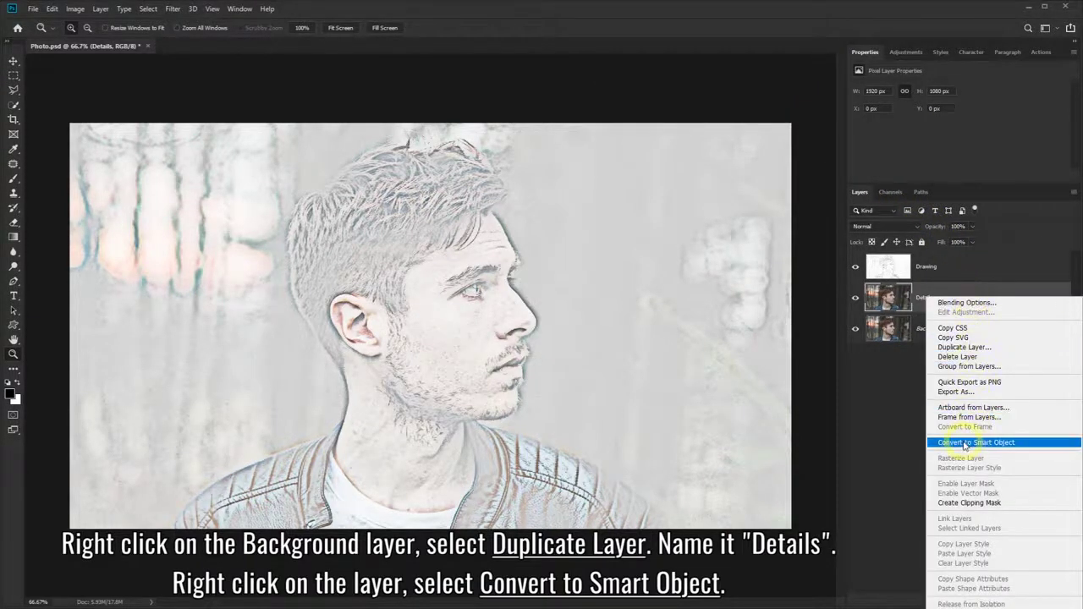
{"action": "left_click", "coordinate": [1026, 444]}
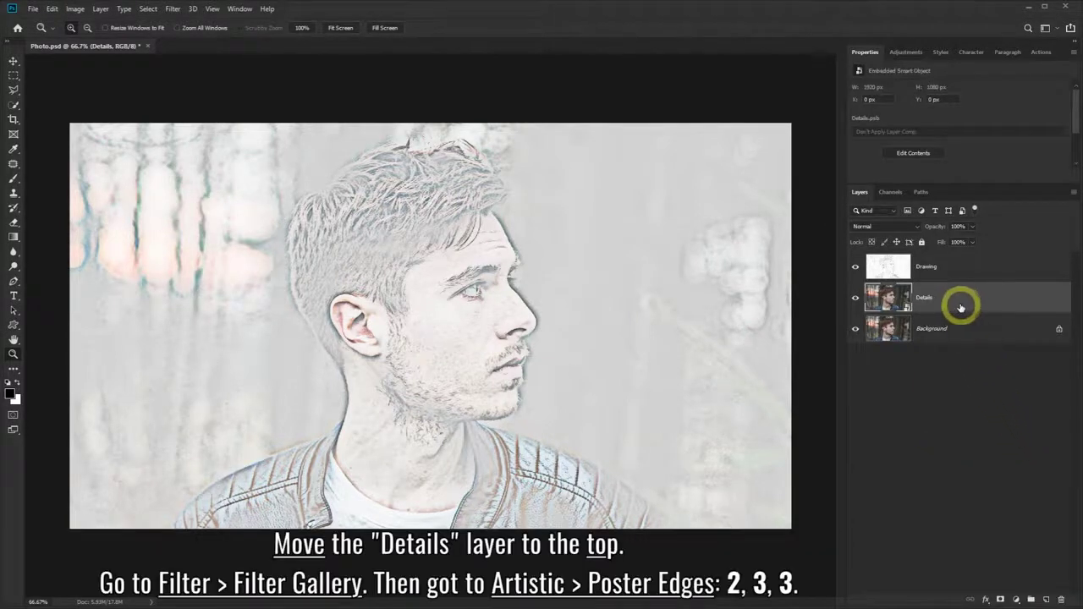
- Move Details to the top and apply Poster Edges with thickness 2, intensity 3, posterization 3
{"action": "left_click_drag", "start_coordinate": [952, 302], "coordinate": [954, 267]}
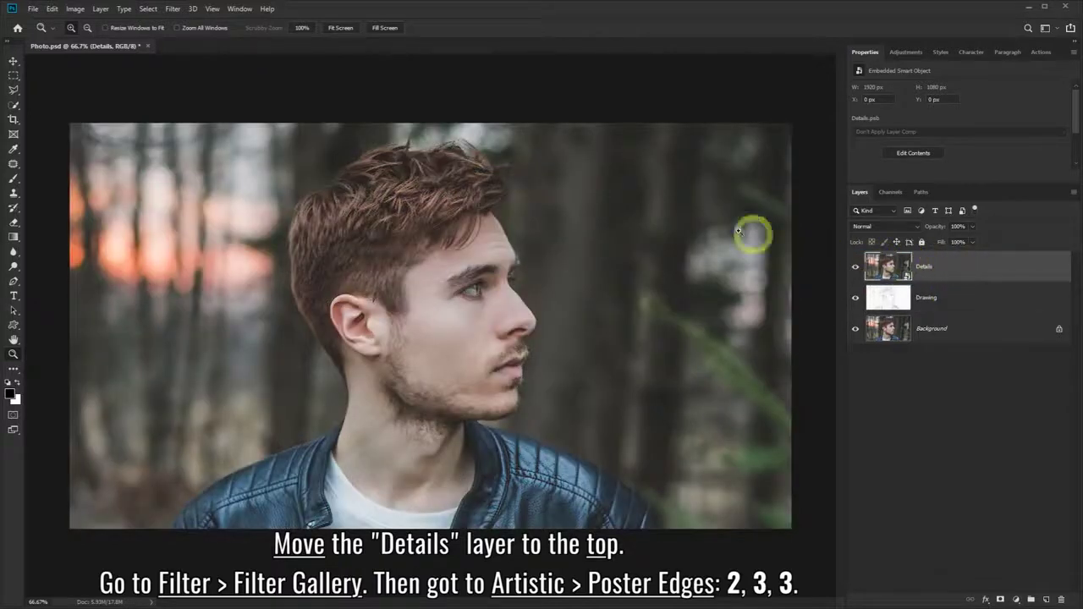
{"action": "left_click", "coordinate": [174, 9]}
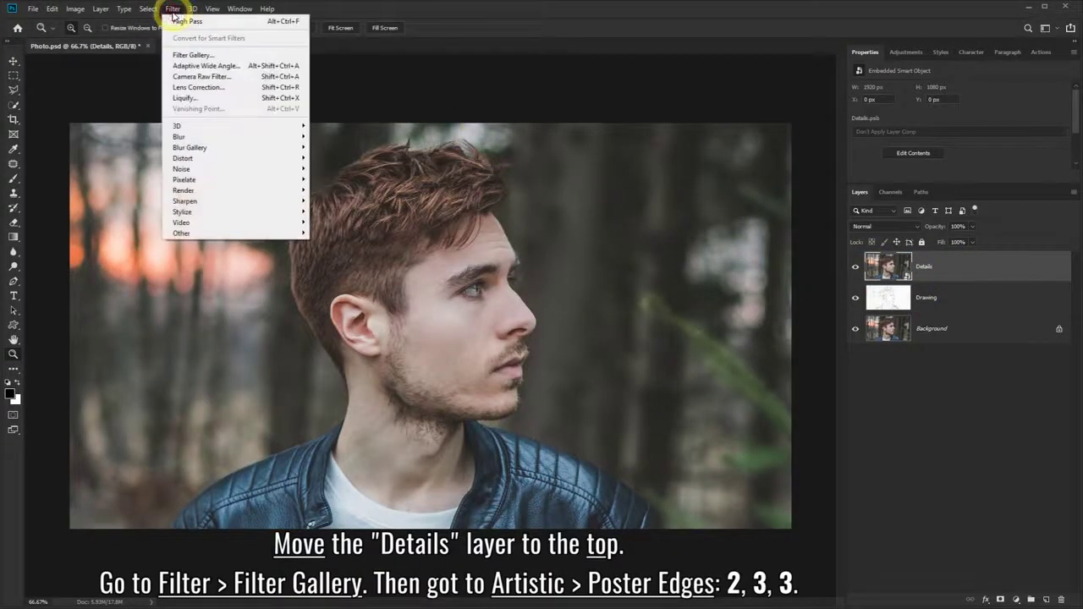
{"action": "left_click", "coordinate": [224, 57]}
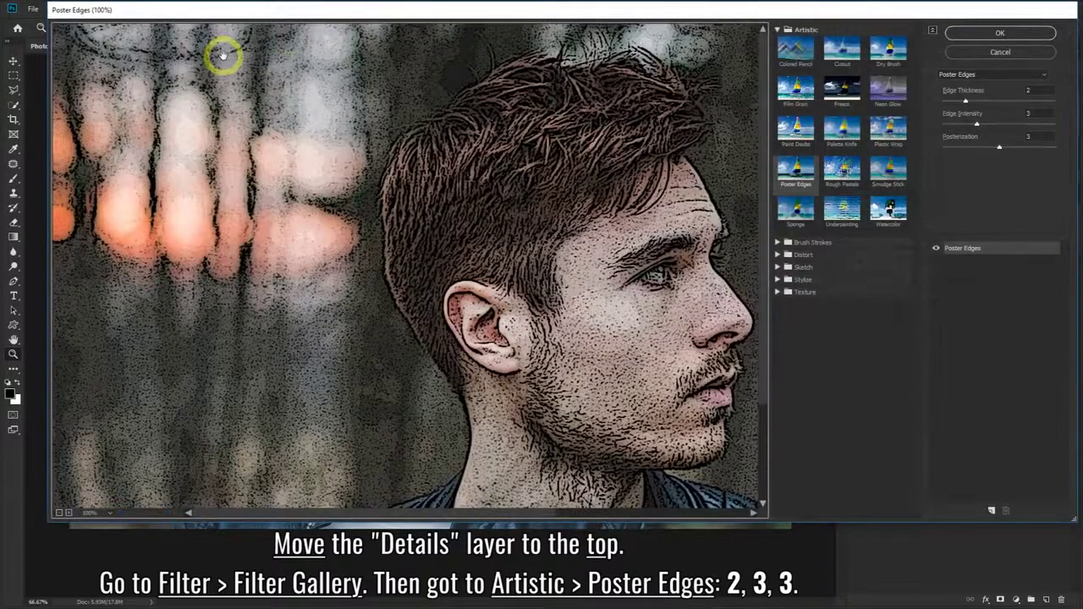
{"action": "left_click", "coordinate": [777, 30]}
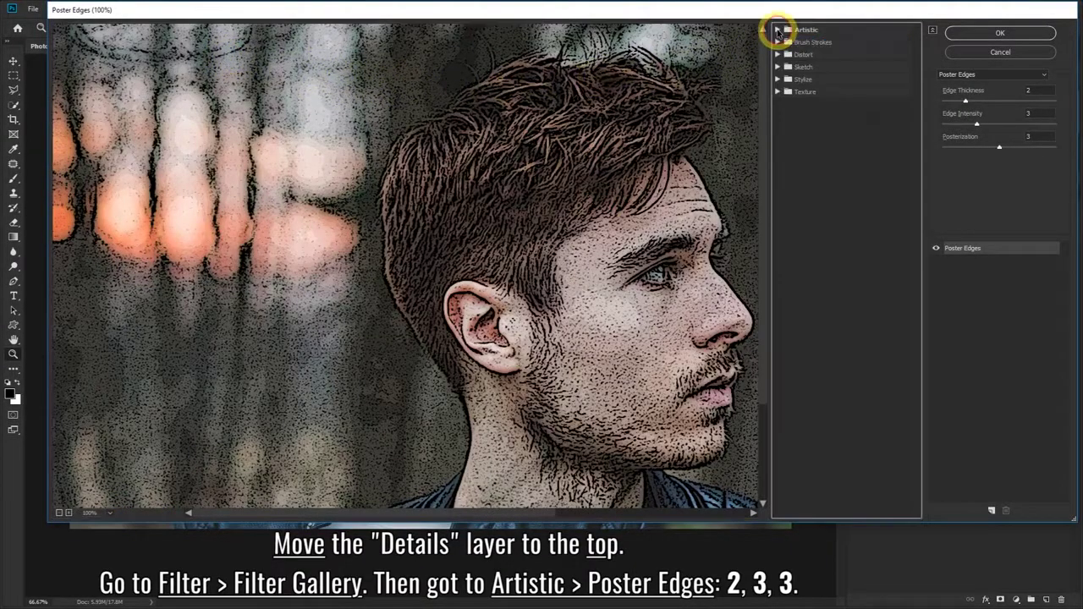
{"action": "left_click", "coordinate": [777, 31]}
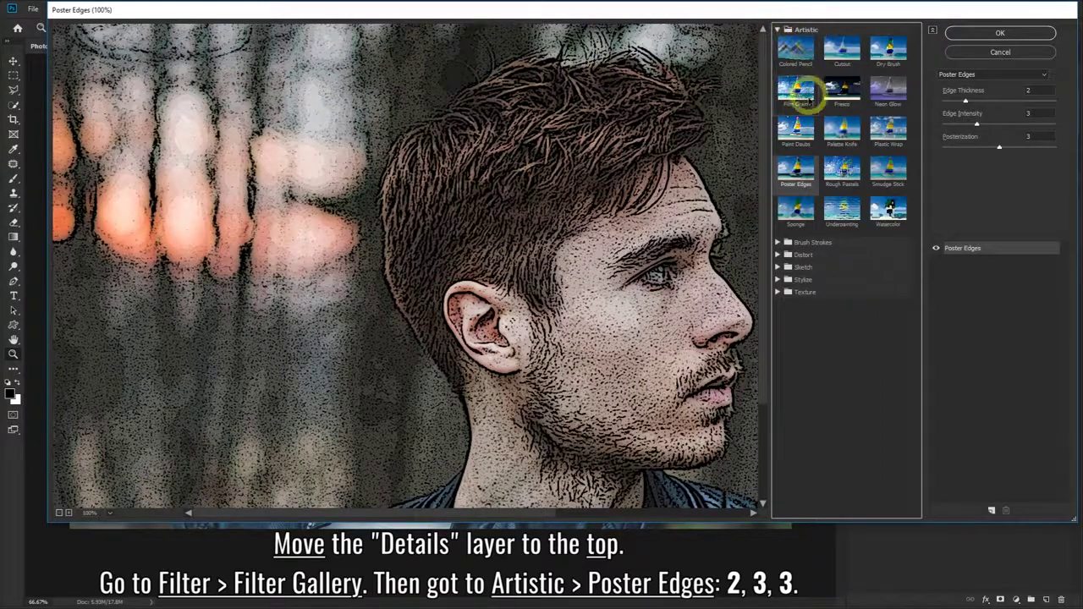
{"action": "left_click", "coordinate": [798, 177]}
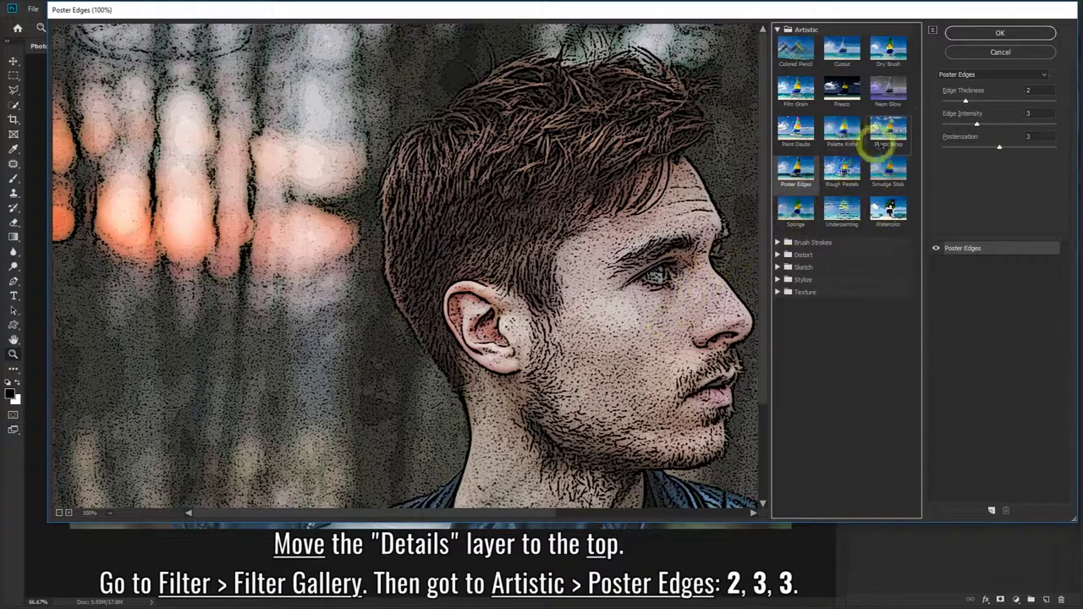
{"action": "left_click", "coordinate": [1001, 34]}
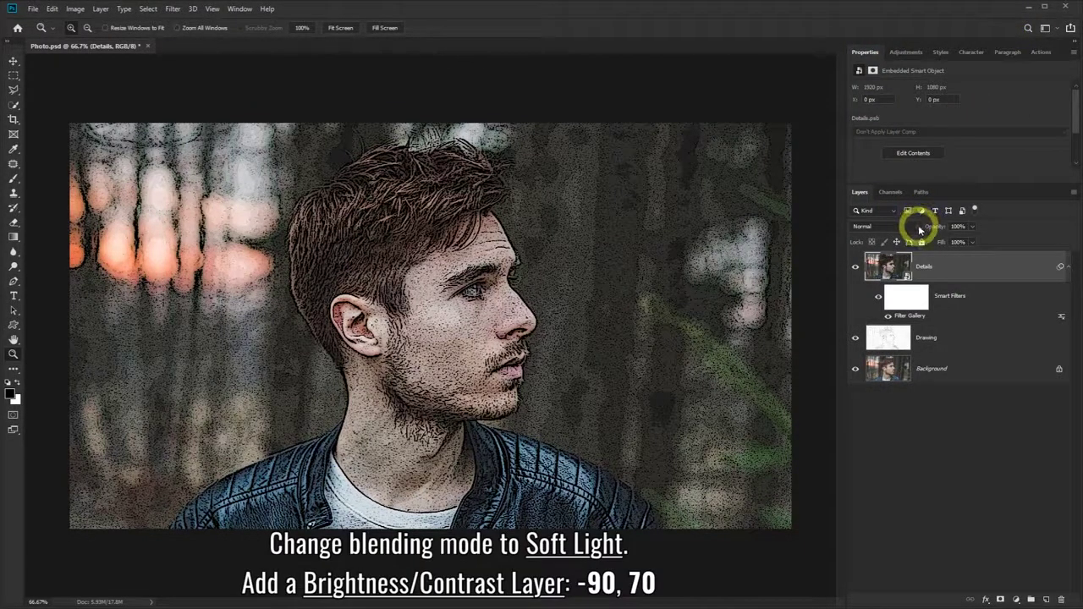
- Blend Details in Soft Light and add Brightness/Contrast at brightness -90, contrast 70
{"action": "left_click", "coordinate": [918, 227]}
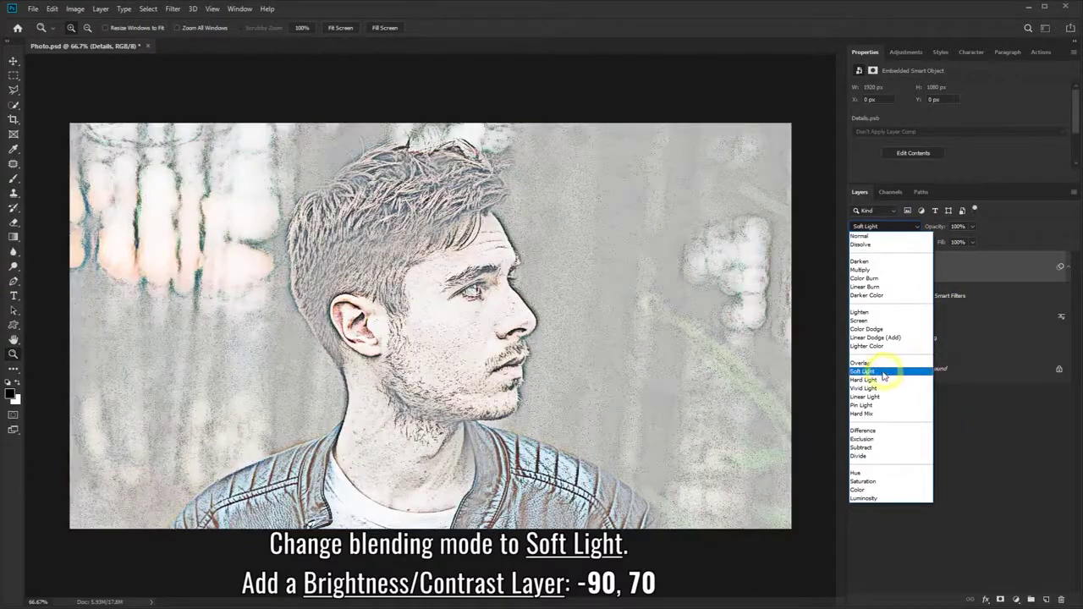
{"action": "left_click", "coordinate": [868, 373]}
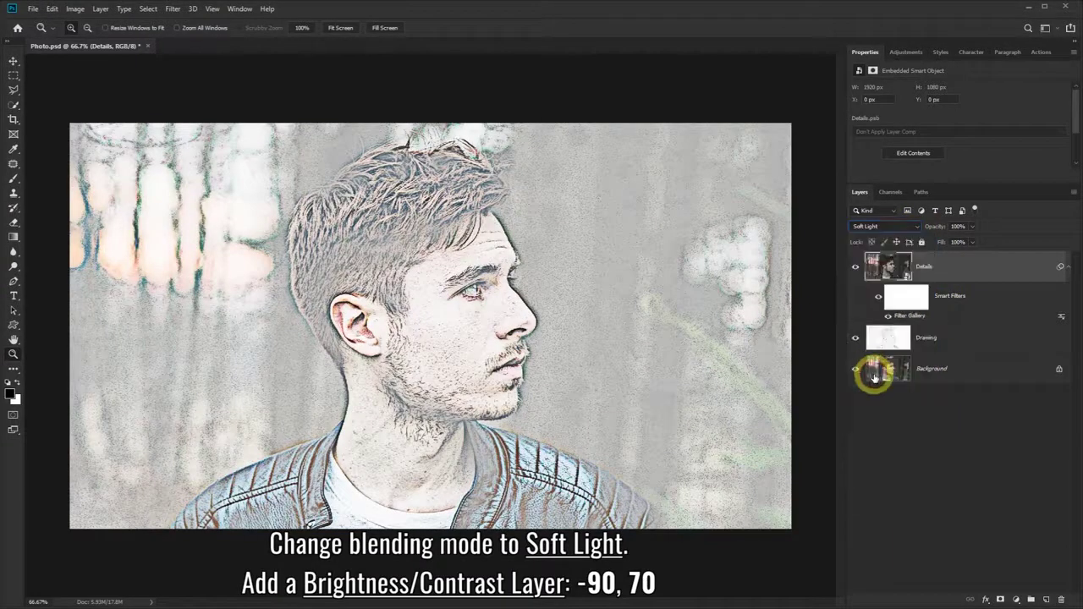
{"action": "left_click", "coordinate": [1017, 599]}
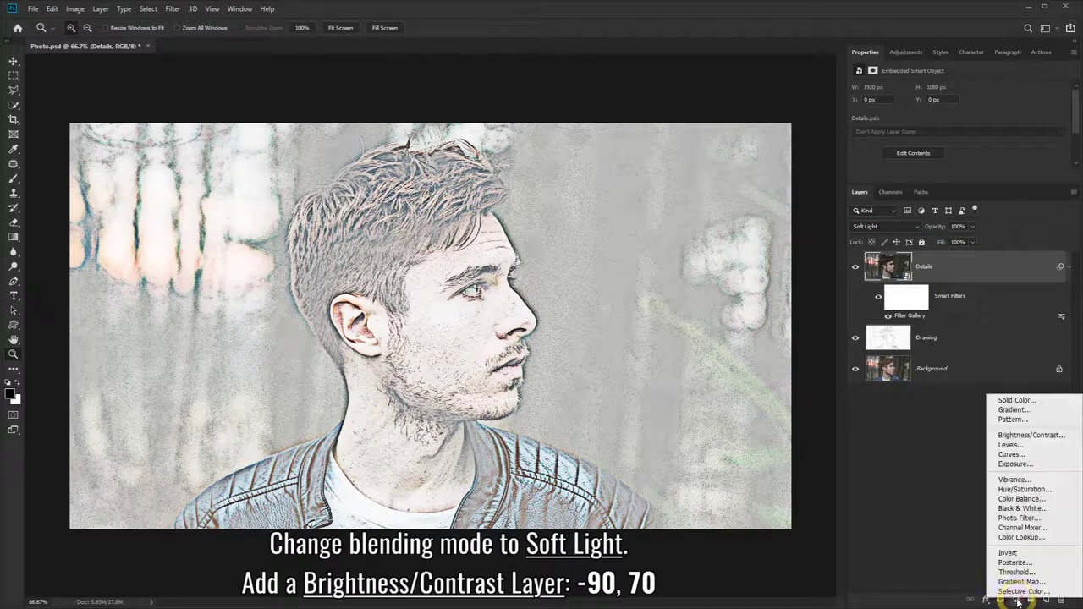
{"action": "left_click", "coordinate": [1027, 435]}
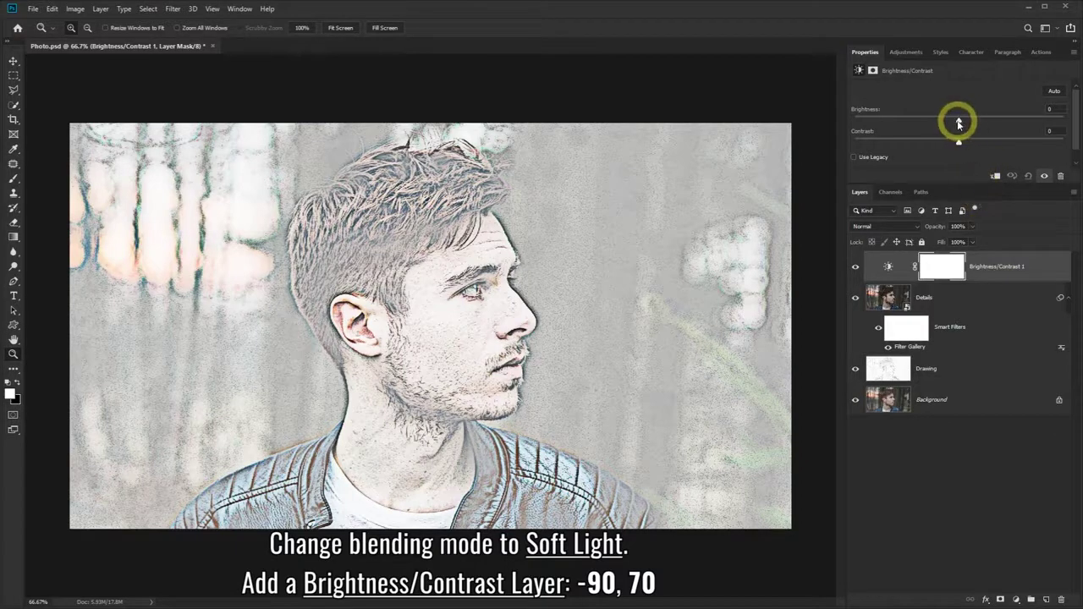
{"action": "left_click_drag", "start_coordinate": [959, 124], "coordinate": [889, 127]}
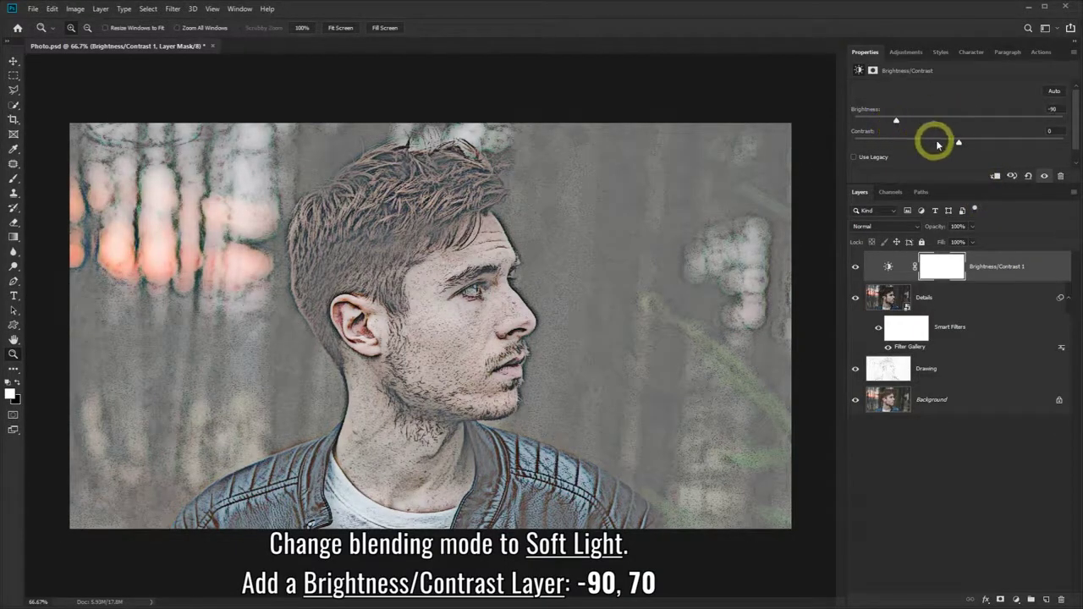
{"action": "left_click_drag", "start_coordinate": [959, 144], "coordinate": [1033, 144]}
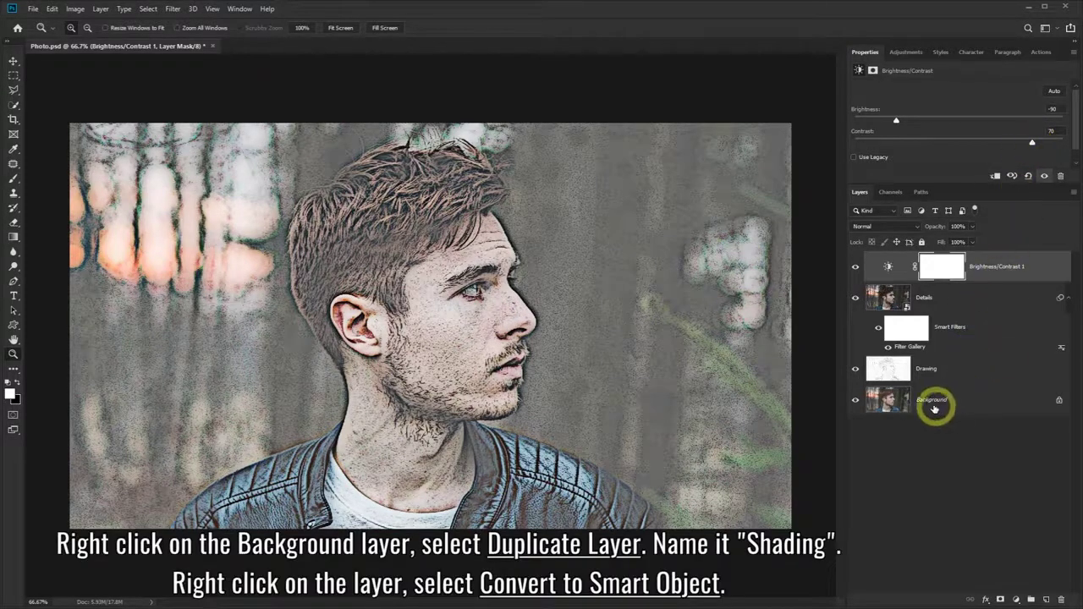
- Duplicate Background as 'Shading', convert it to a Smart Object, and move it to the top
{"action": "right_click", "coordinate": [979, 404]}
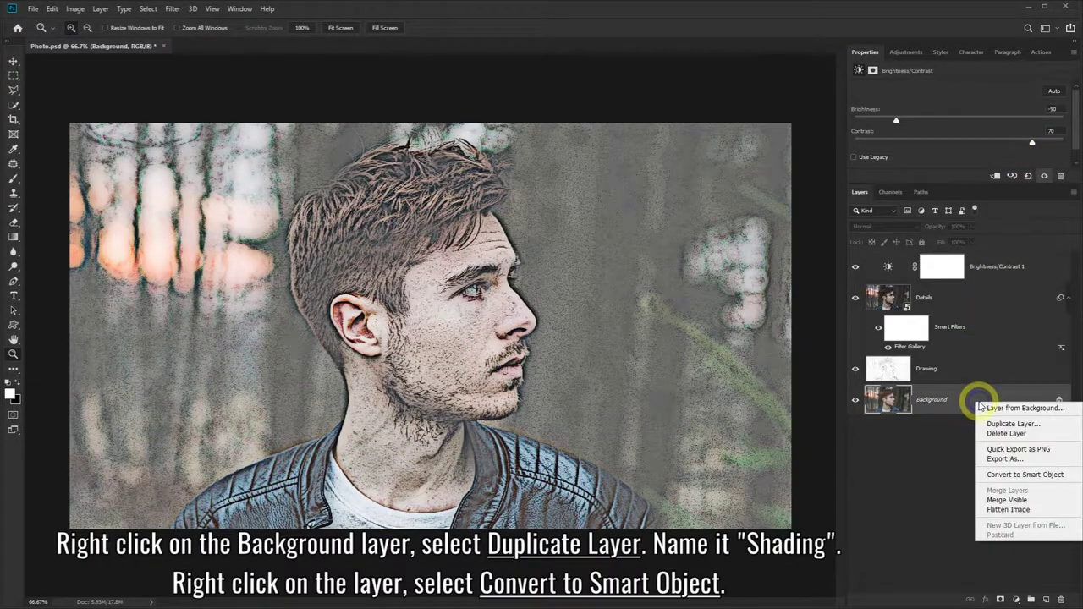
{"action": "left_click", "coordinate": [1020, 431]}
{"action": "type", "text": "Shading"}
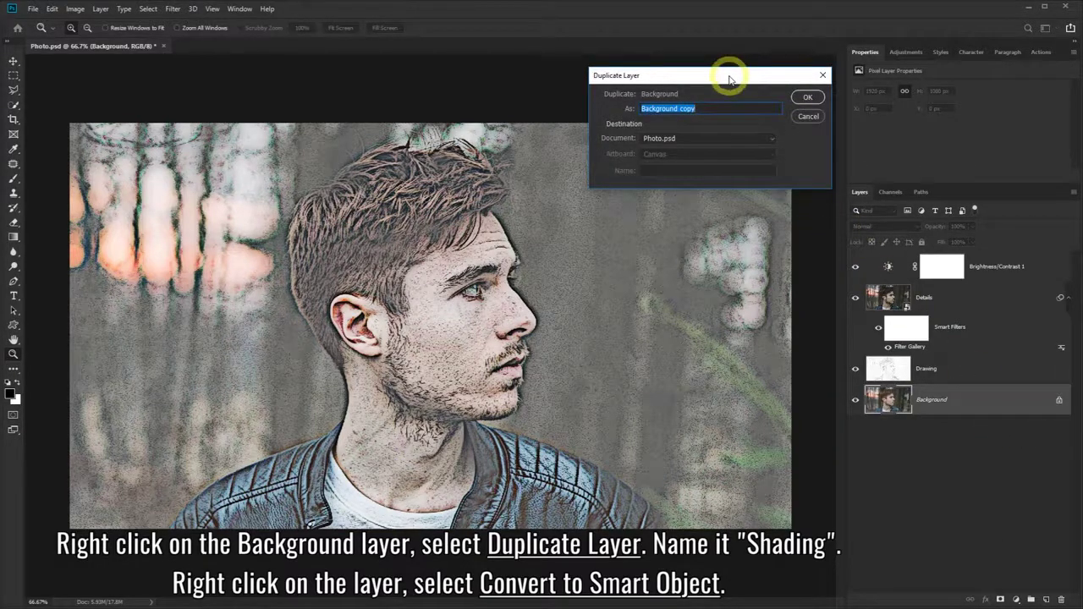
{"action": "left_click", "coordinate": [808, 99]}
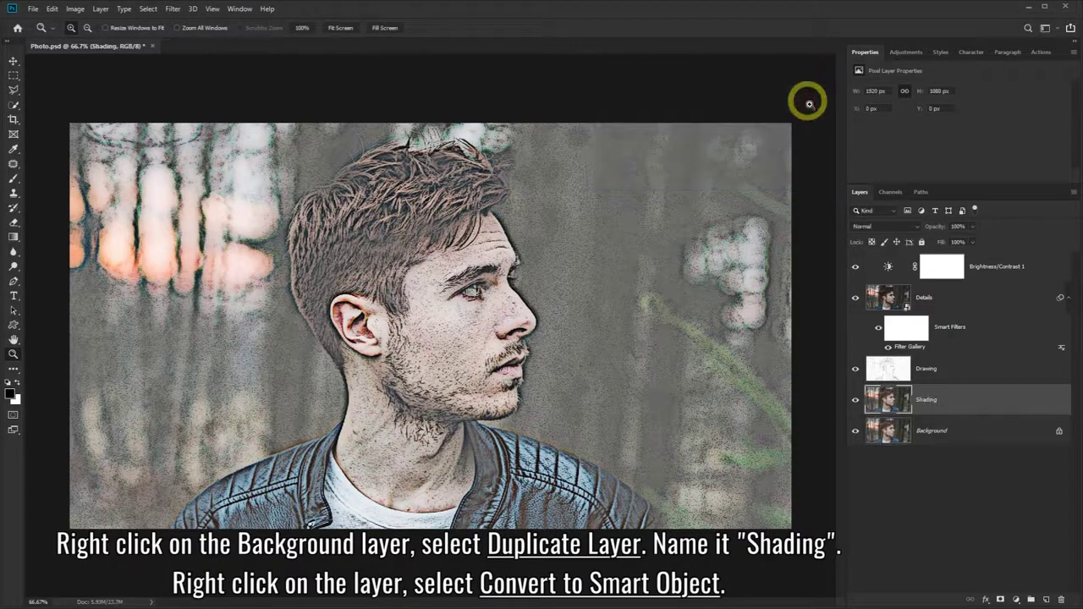
{"action": "right_click", "coordinate": [986, 400]}
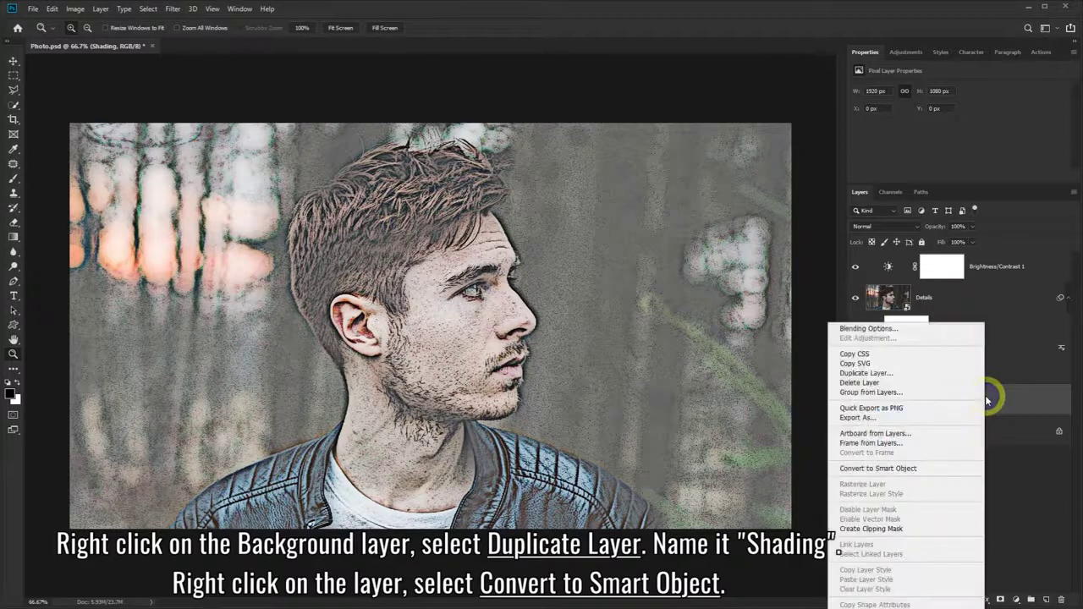
{"action": "left_click", "coordinate": [915, 469]}
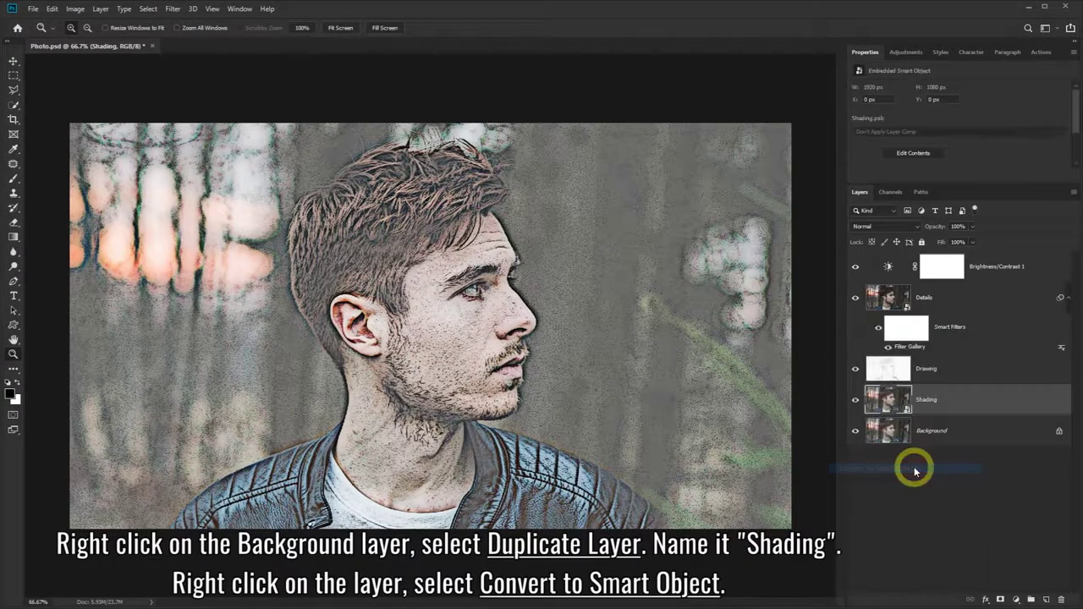
{"action": "left_click_drag", "start_coordinate": [964, 405], "coordinate": [967, 261]}
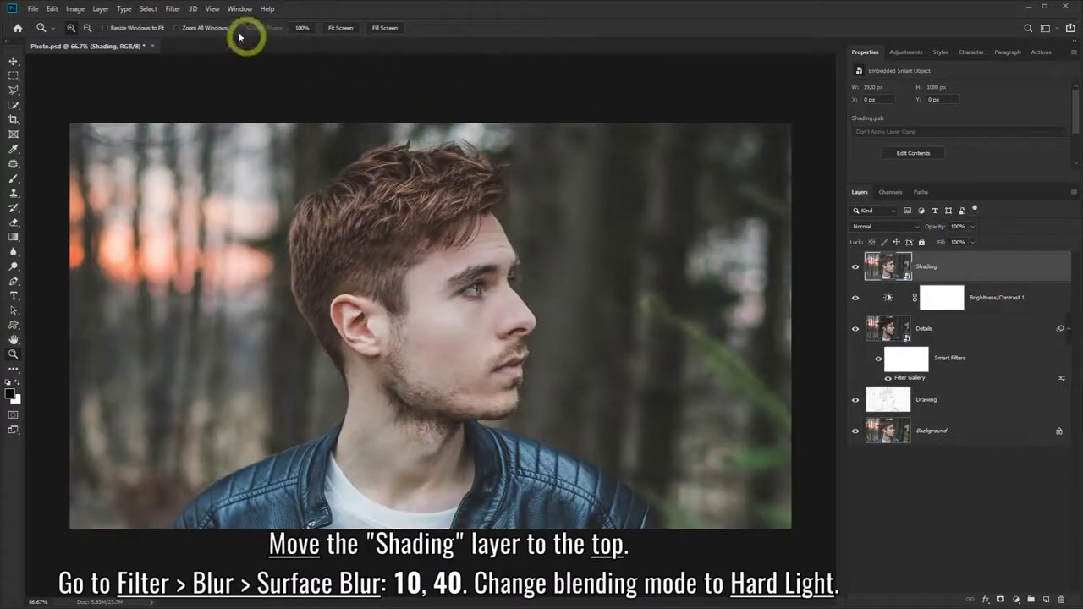
- Apply Surface Blur (radius 10, threshold 40) to Shading and set its blend mode to Hard Light
{"action": "left_click", "coordinate": [174, 10]}
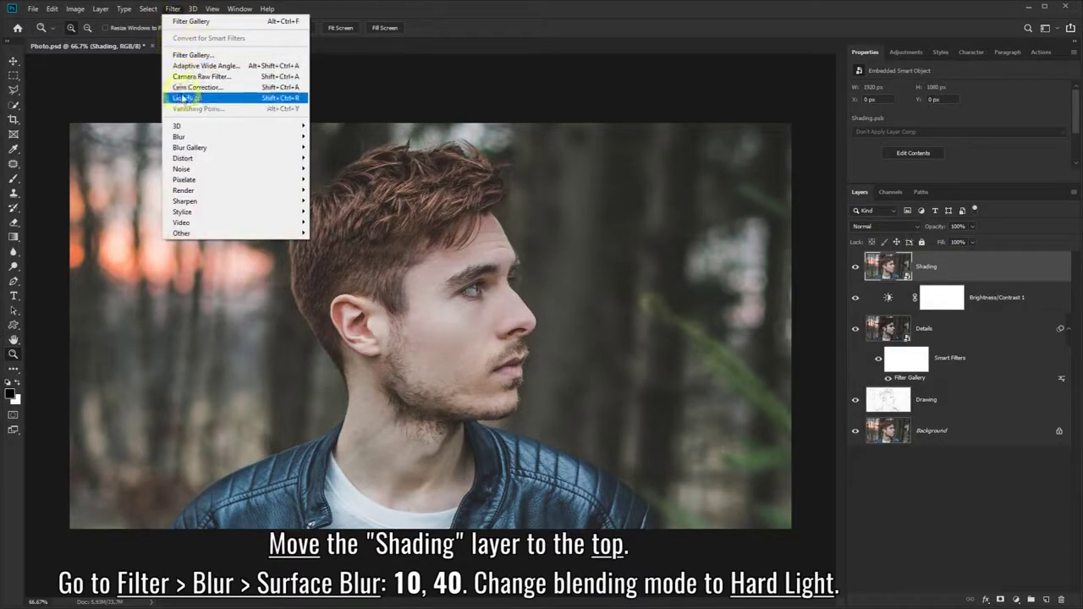
{"action": "mouse_move", "coordinate": [220, 136]}
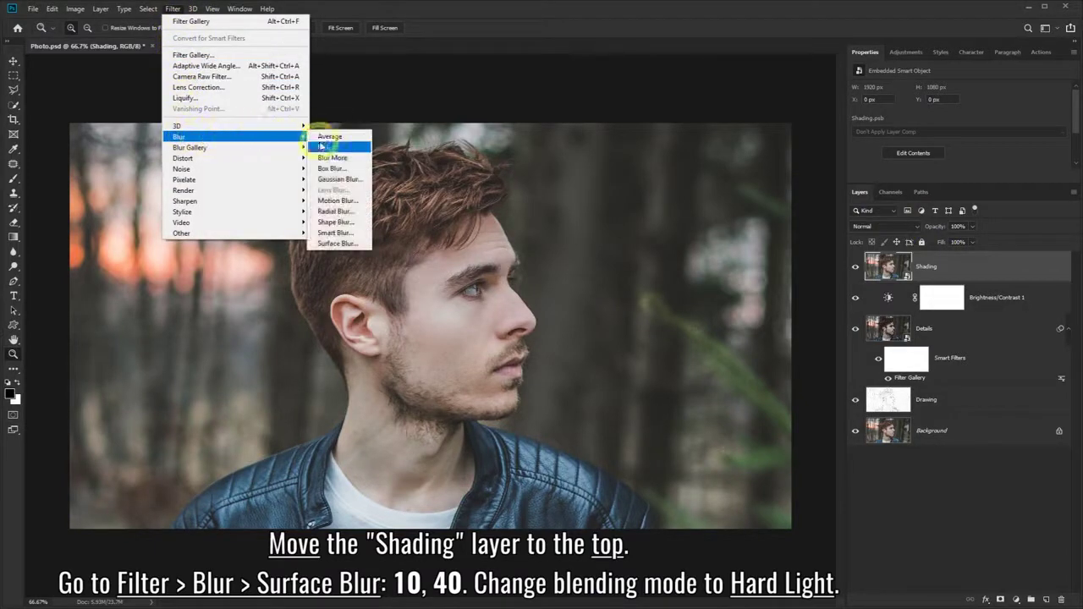
{"action": "left_click", "coordinate": [349, 245]}
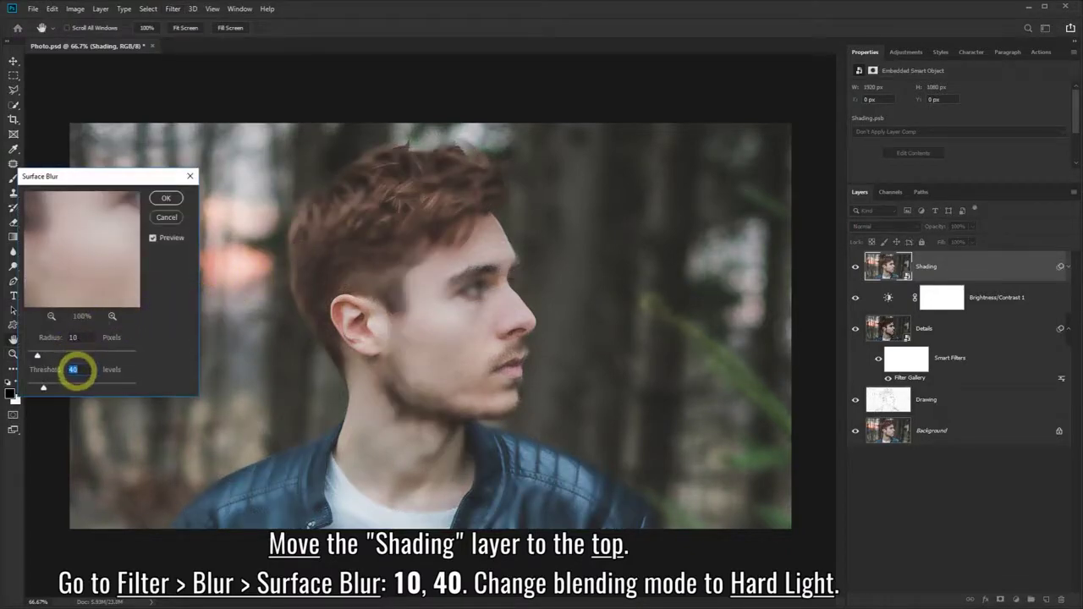
{"action": "left_click", "coordinate": [164, 201]}
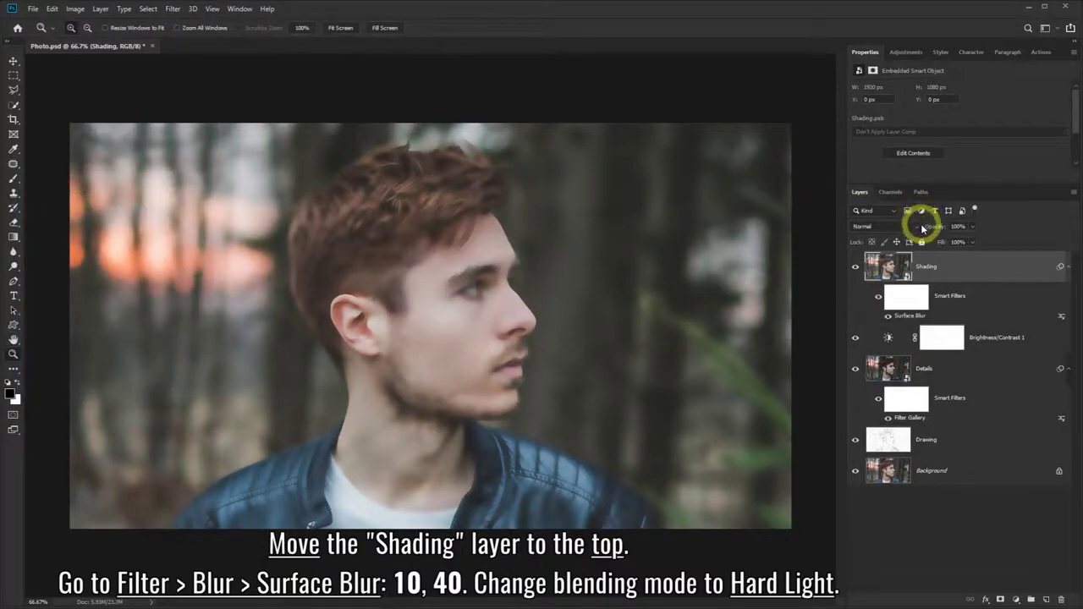
{"action": "left_click", "coordinate": [917, 227]}
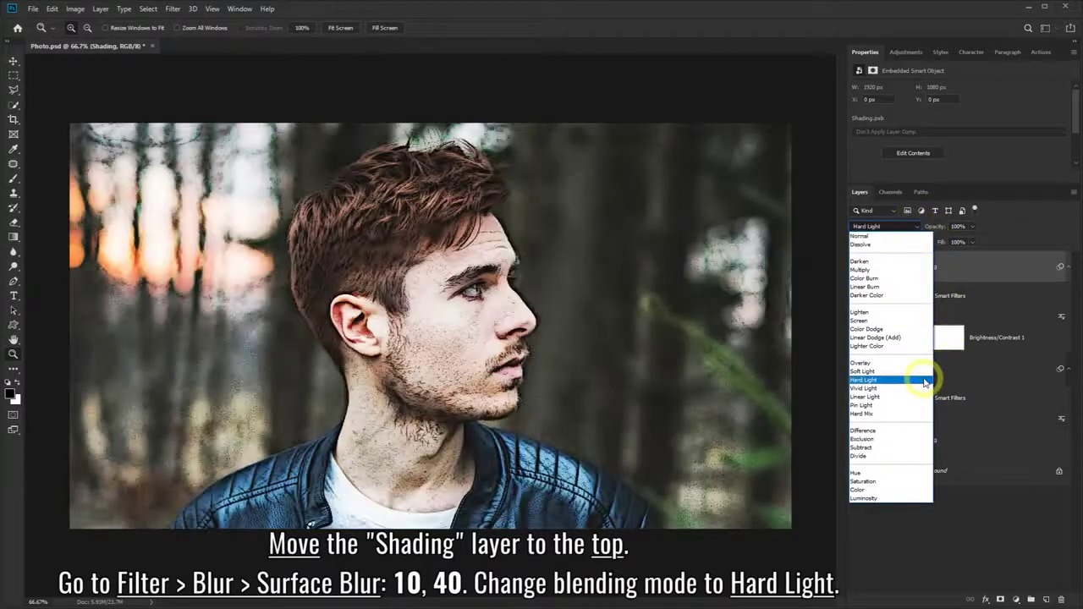
{"action": "left_click", "coordinate": [867, 380]}
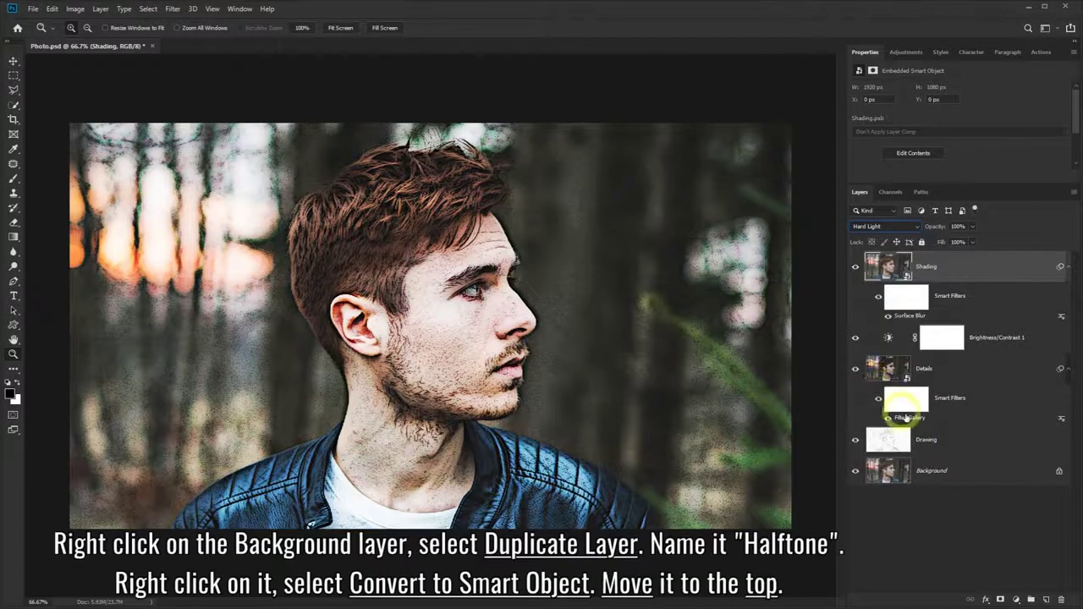
- Duplicate Background as 'Halftone', convert it to a Smart Object, and move it to the top
{"action": "right_click", "coordinate": [980, 476]}
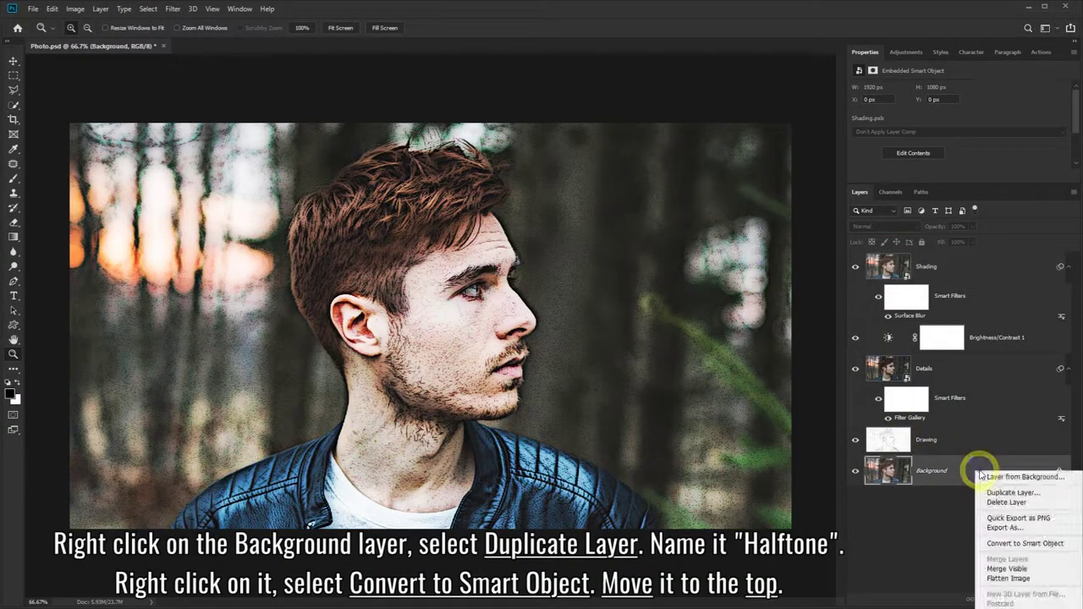
{"action": "left_click", "coordinate": [1017, 494]}
{"action": "type", "text": "Halftone"}
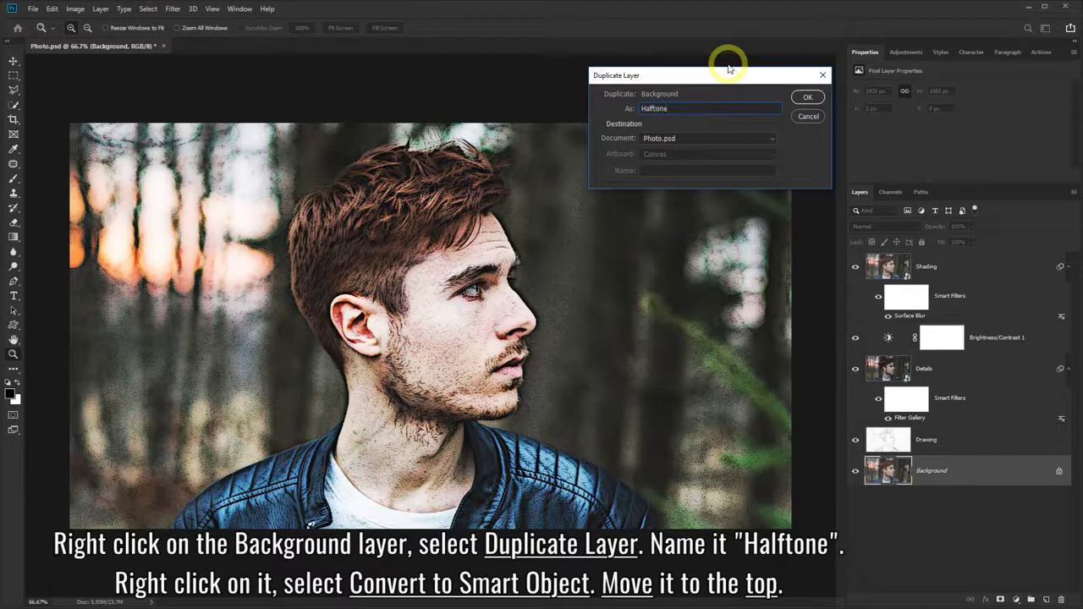
{"action": "left_click", "coordinate": [804, 100]}
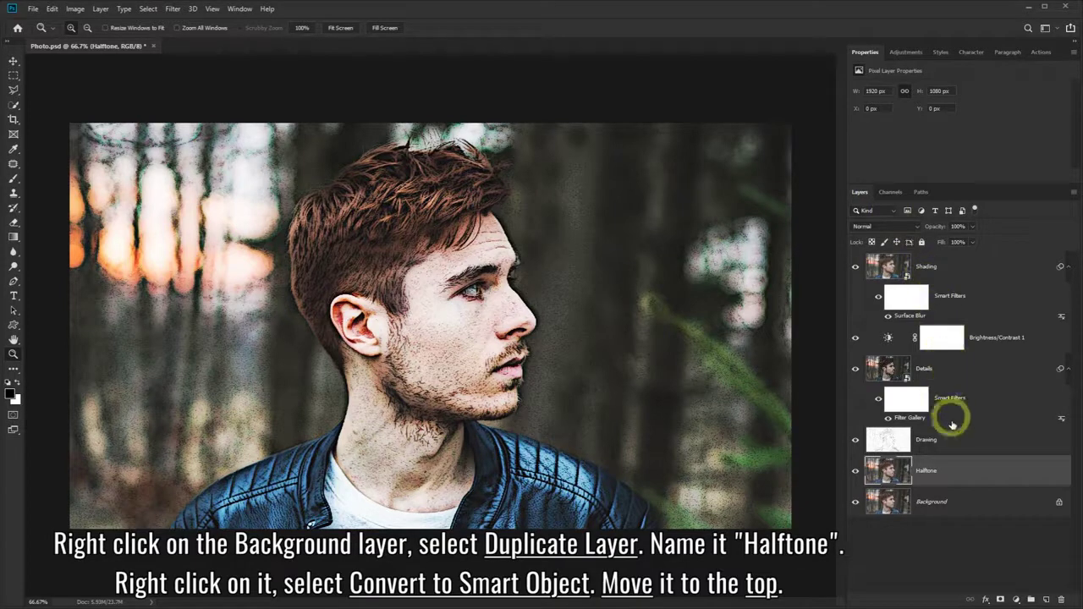
{"action": "right_click", "coordinate": [965, 472]}
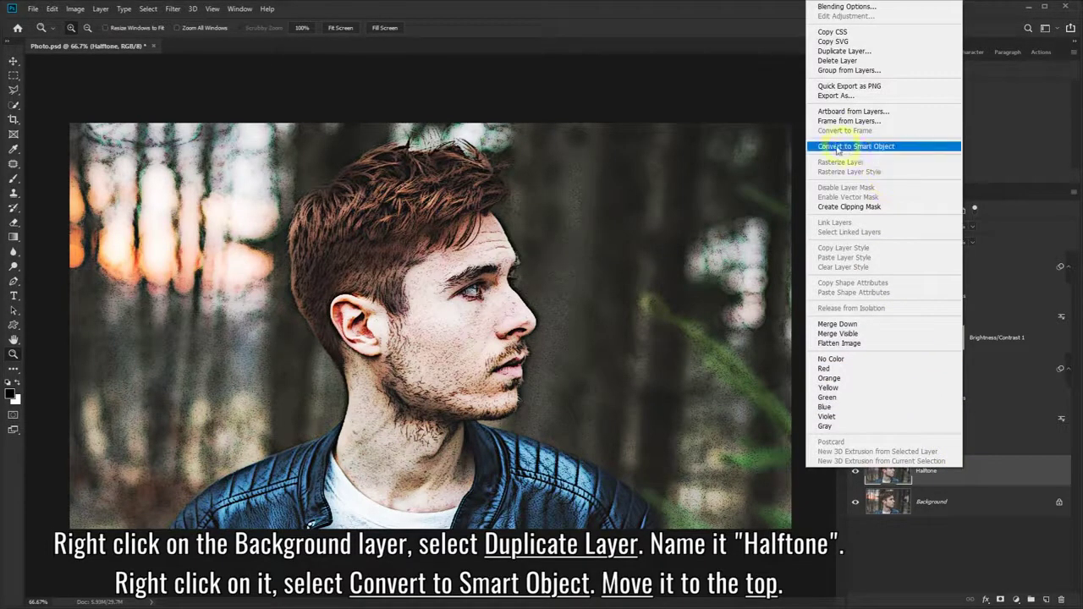
{"action": "left_click", "coordinate": [924, 147]}
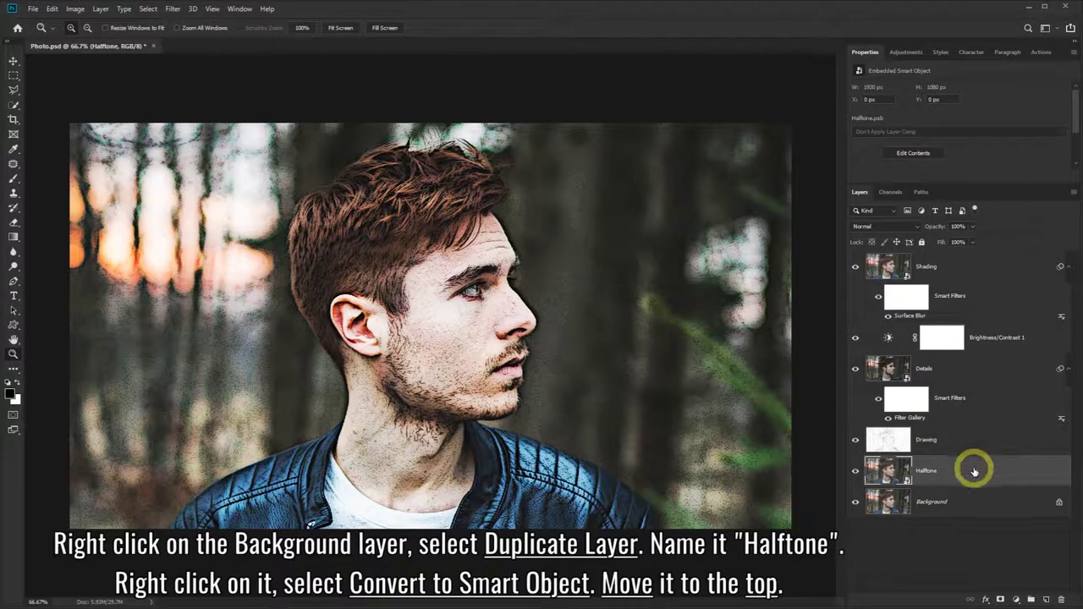
{"action": "left_click_drag", "start_coordinate": [970, 467], "coordinate": [970, 264]}
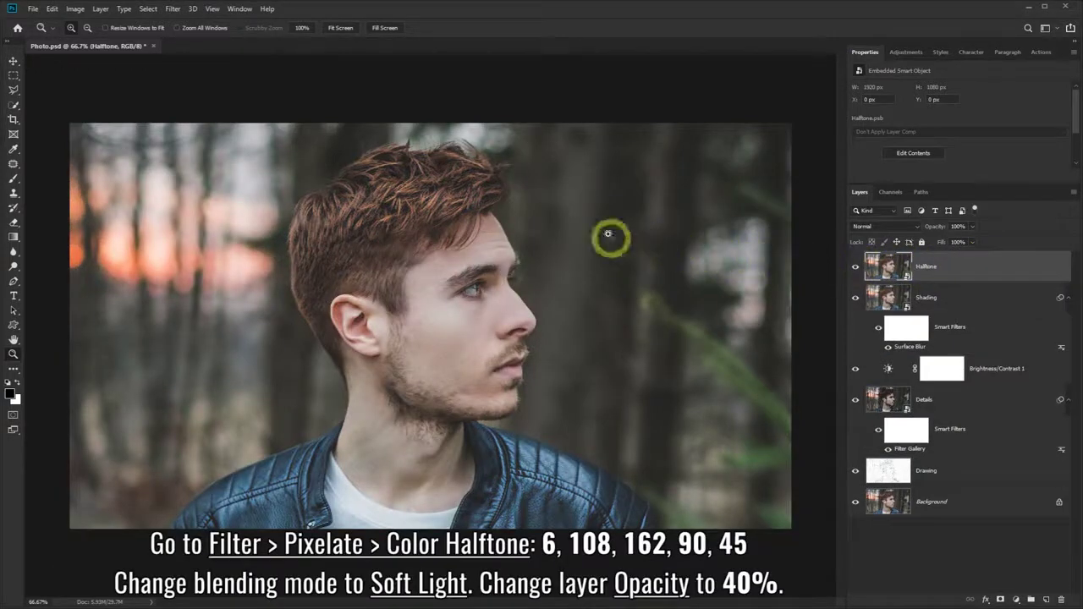
- Apply Color Halftone to the Halftone layer with radius 6 and angles 108, 162, 90, 45
{"action": "left_click", "coordinate": [174, 11]}
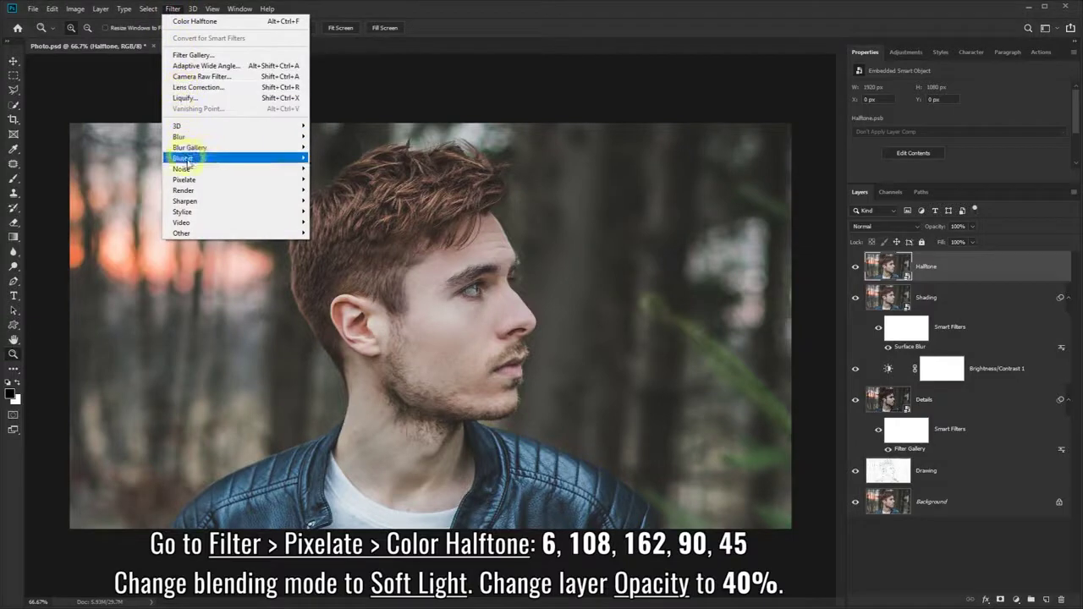
{"action": "mouse_move", "coordinate": [220, 179]}
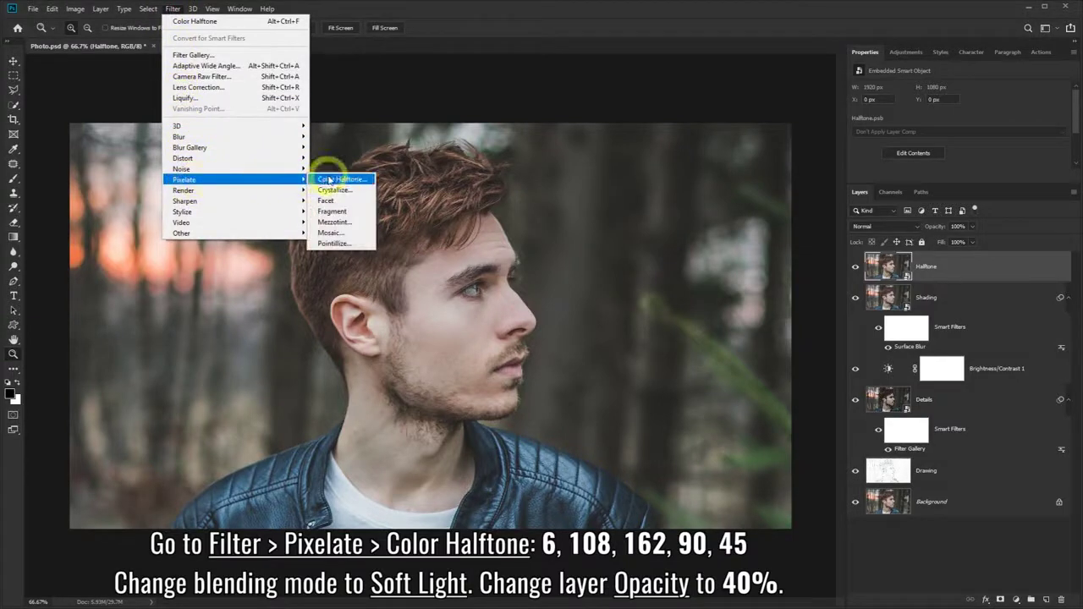
{"action": "left_click", "coordinate": [341, 180]}
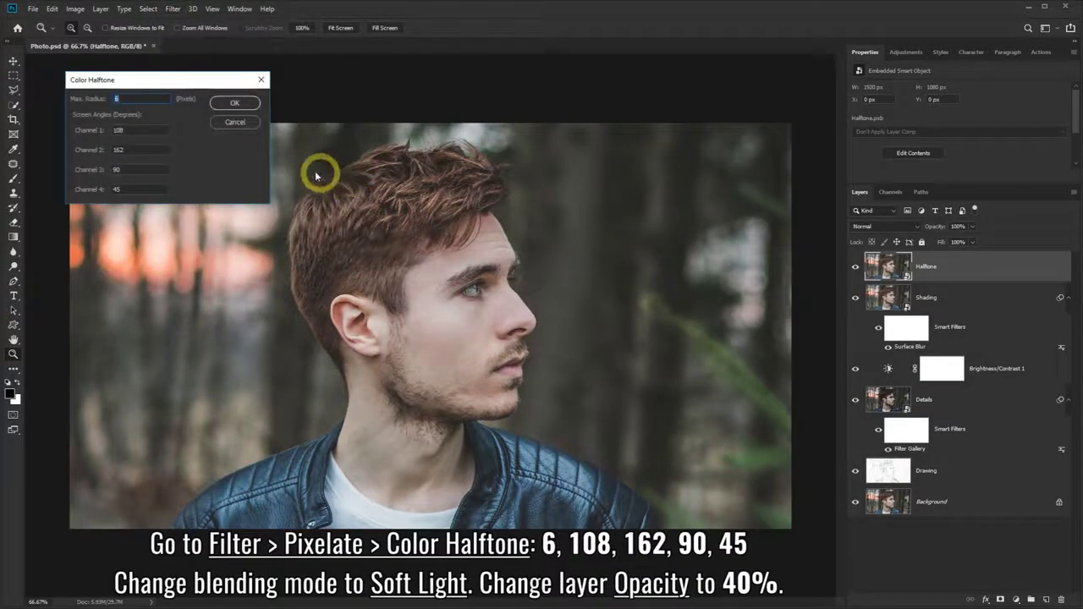
{"action": "left_click", "coordinate": [125, 99]}
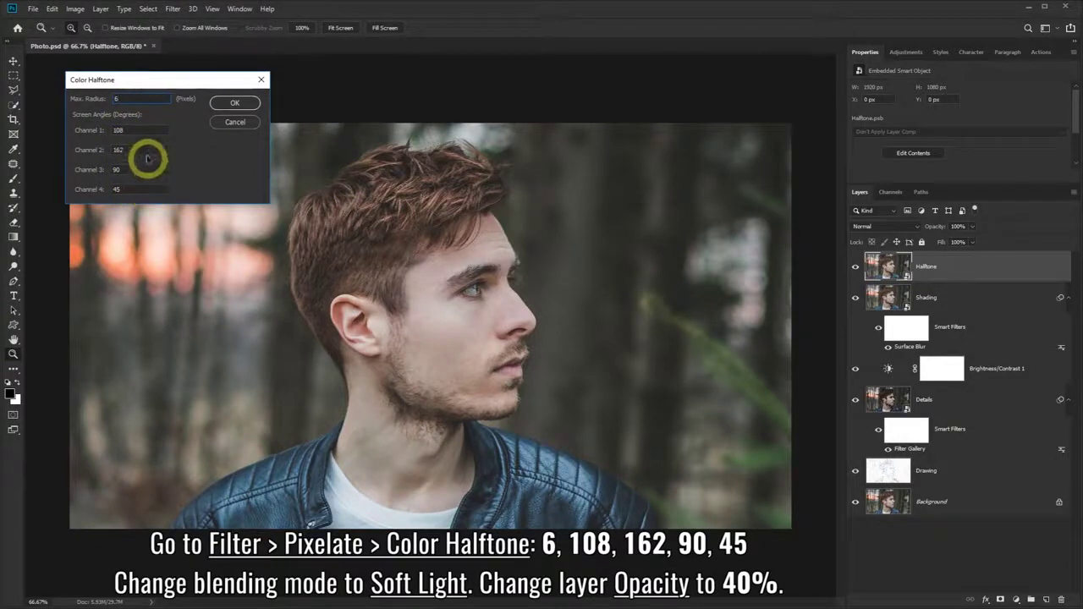
{"action": "left_click", "coordinate": [235, 104]}
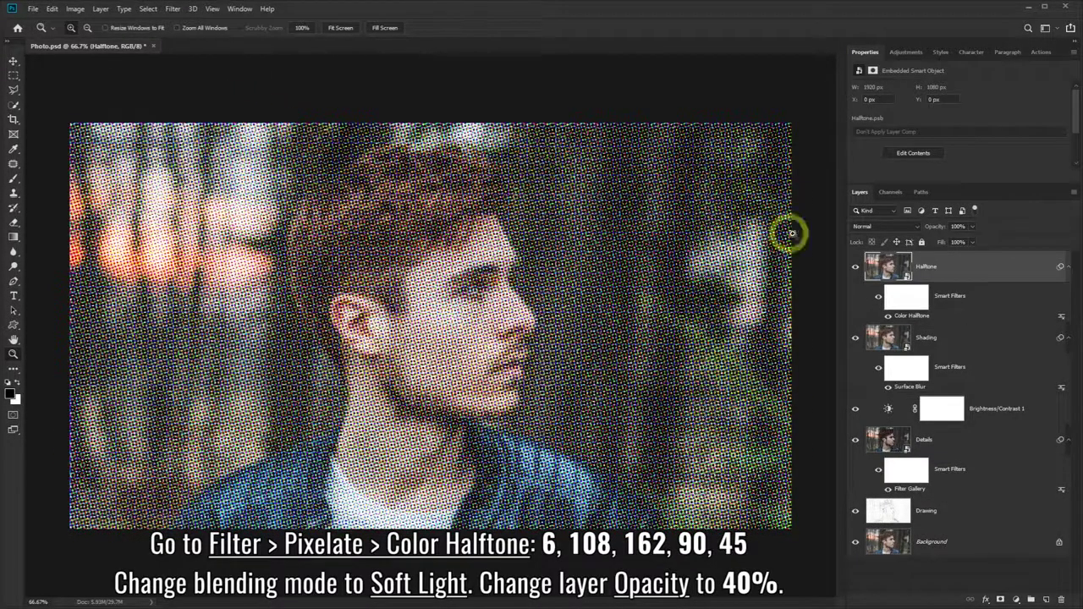
- Blend the Halftone layer in Soft Light at 40% opacity, toggling its visibility to compare
{"action": "left_click", "coordinate": [908, 227]}
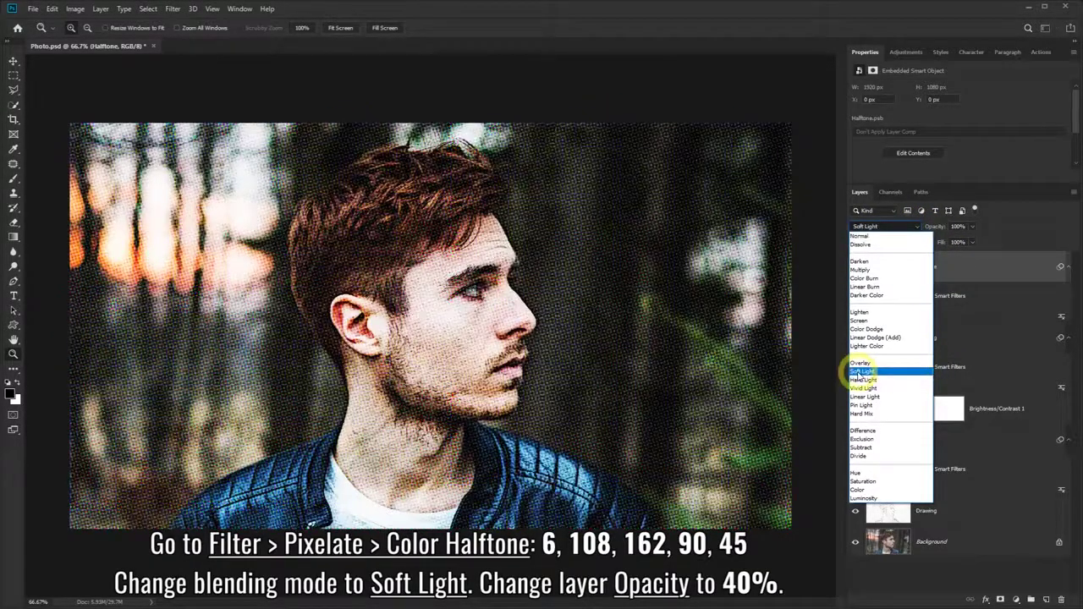
{"action": "left_click", "coordinate": [861, 373]}
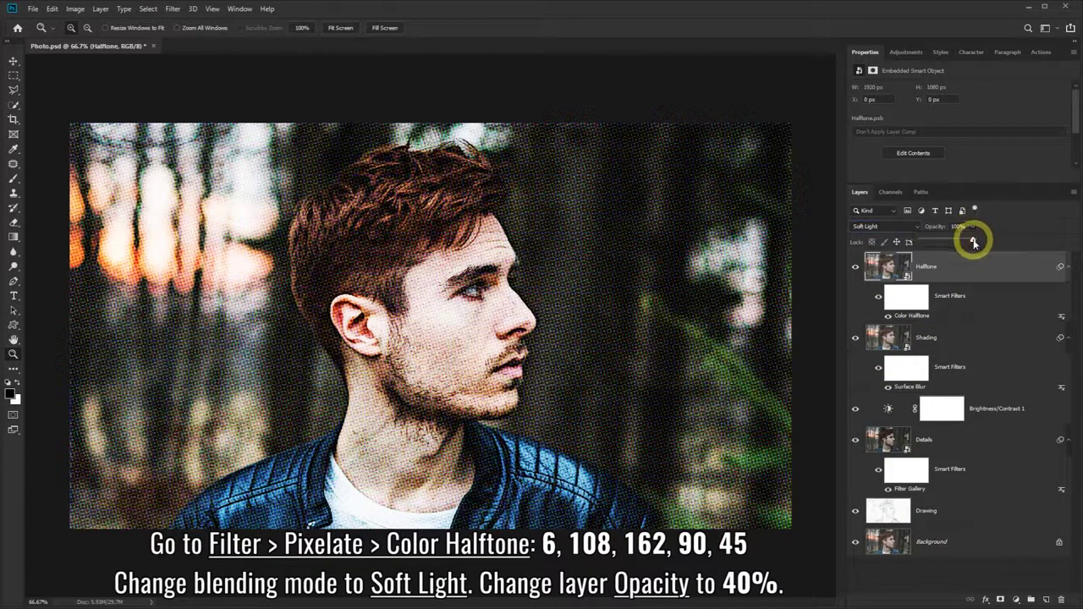
{"action": "left_click_drag", "start_coordinate": [973, 243], "coordinate": [943, 244]}
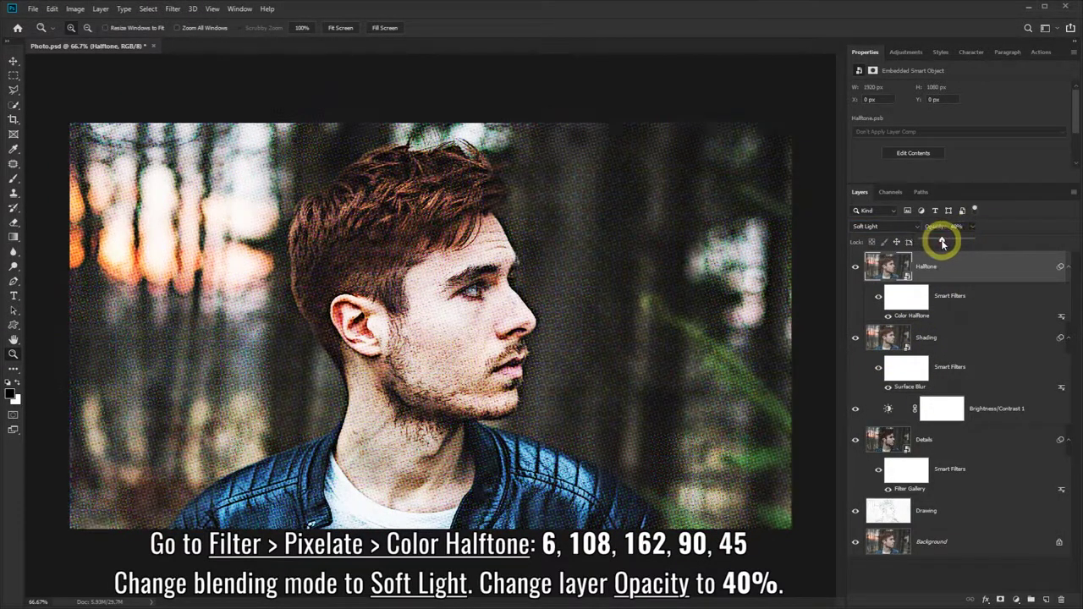
{"action": "left_click", "coordinate": [855, 267]}
{"action": "left_click", "coordinate": [854, 266]}
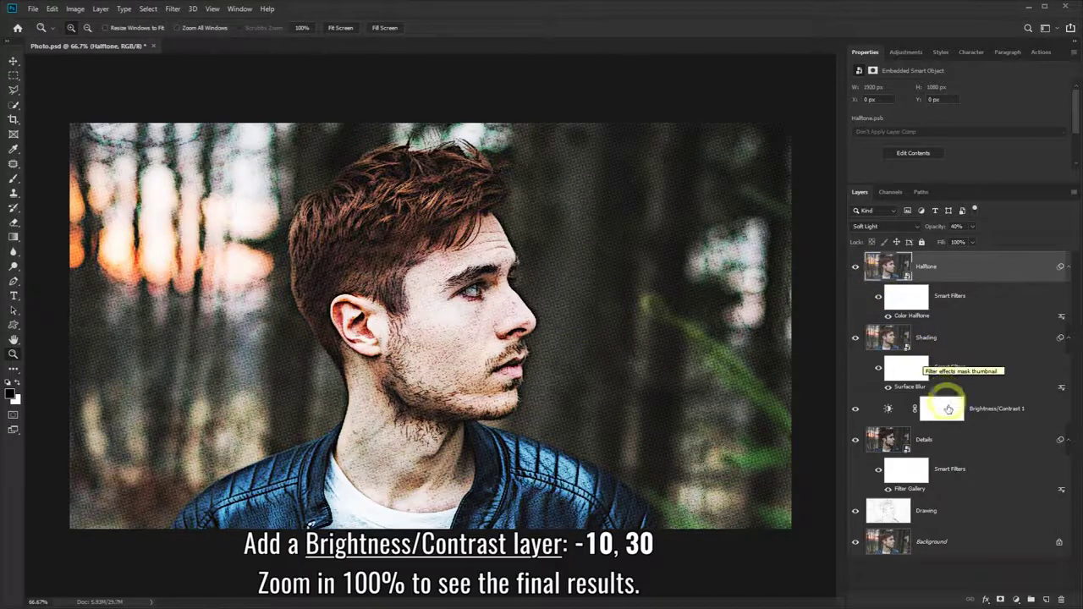
- Add a top Brightness/Contrast adjustment layer with brightness -10 and contrast 30
{"action": "left_click", "coordinate": [1018, 600]}
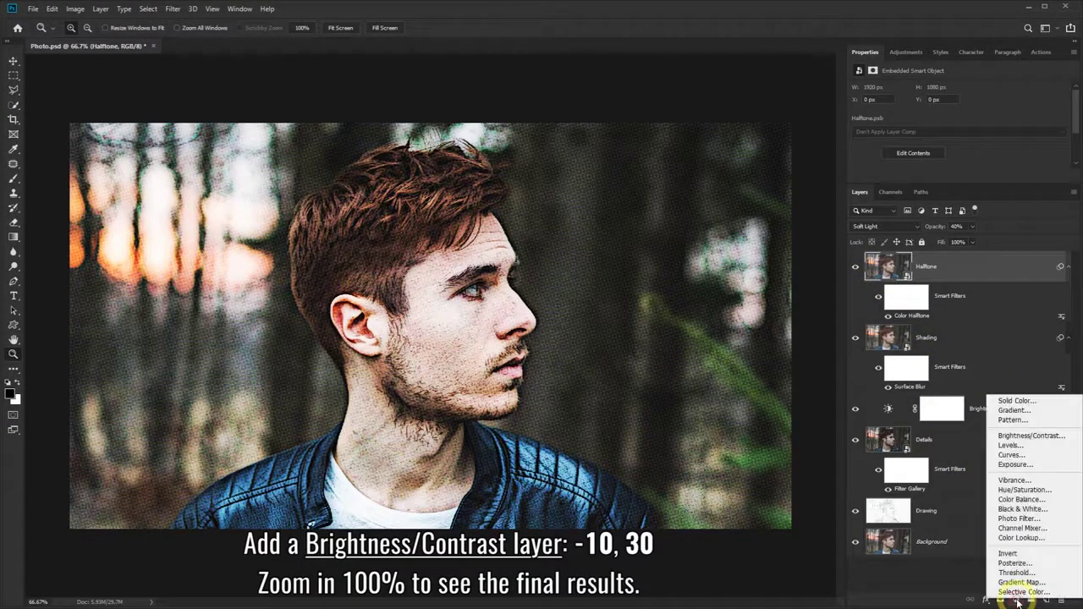
{"action": "left_click", "coordinate": [1044, 437]}
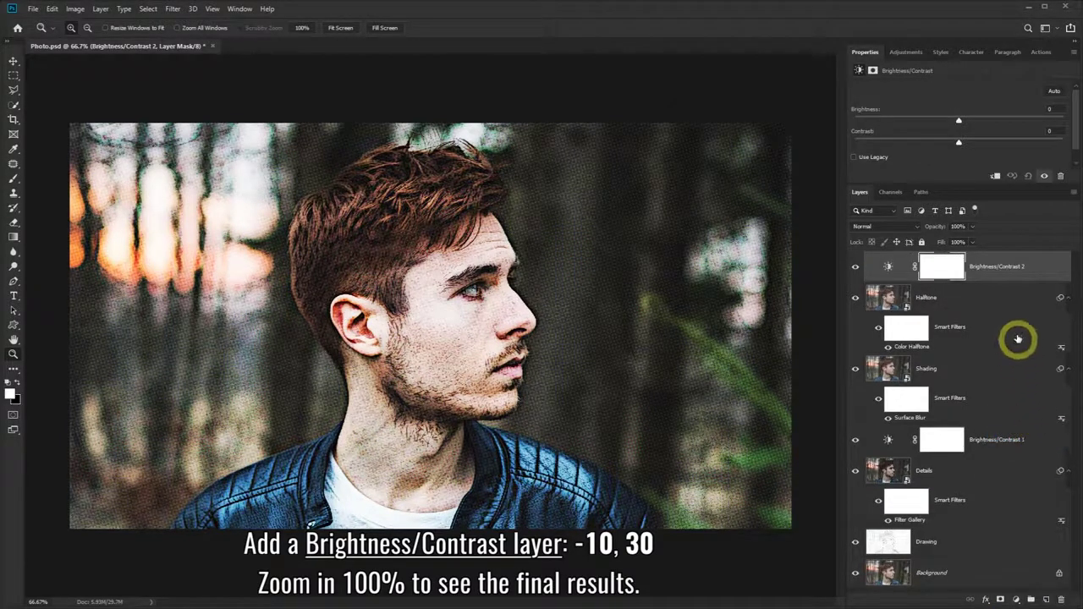
{"action": "left_click_drag", "start_coordinate": [960, 121], "coordinate": [958, 124]}
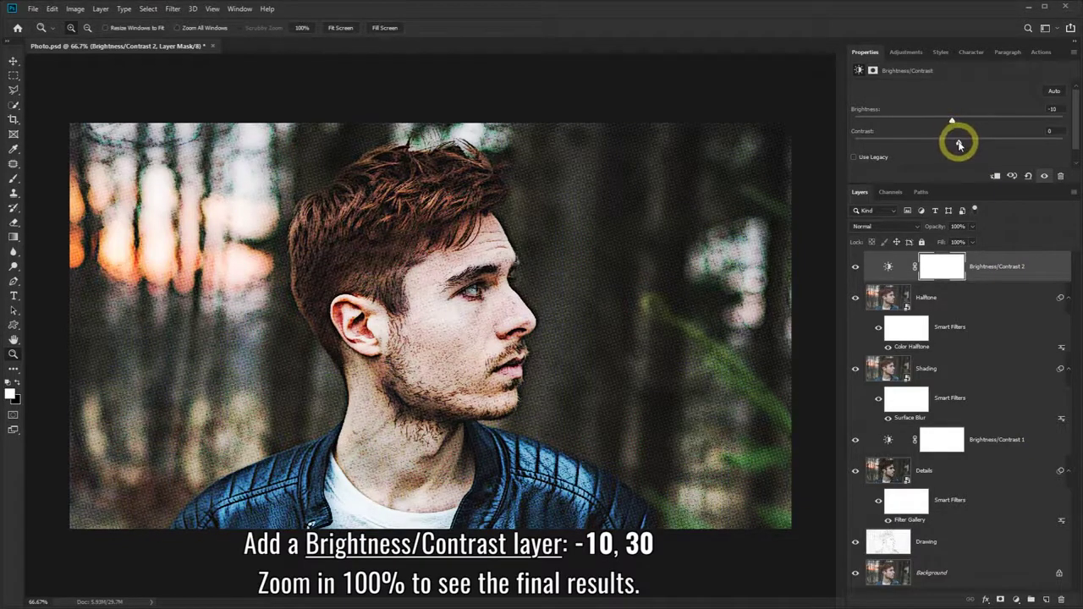
{"action": "left_click_drag", "start_coordinate": [960, 144], "coordinate": [992, 145]}
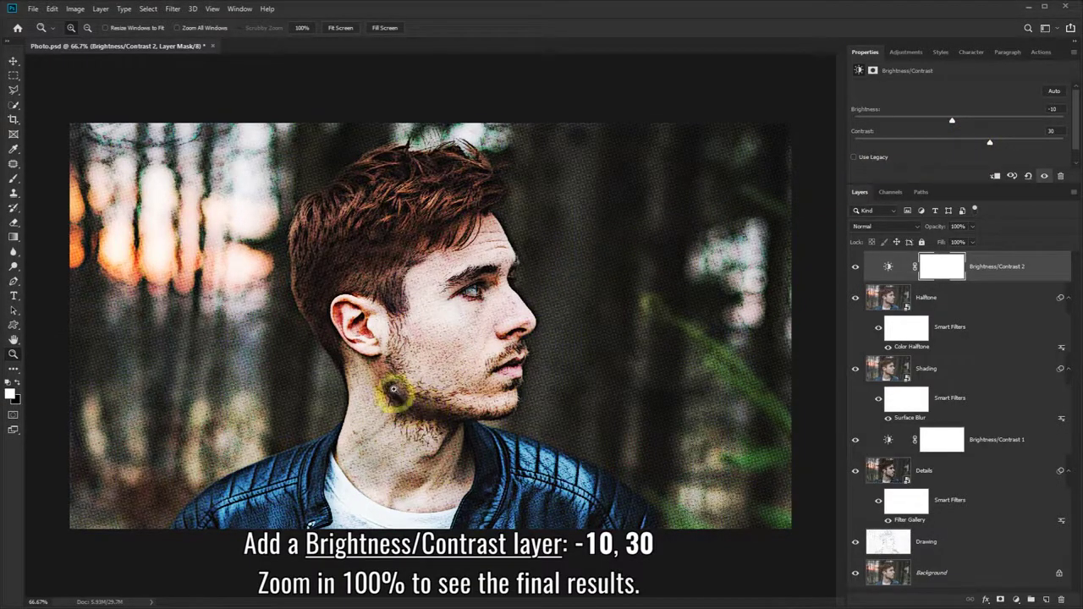
{"action": "left_click", "coordinate": [439, 342]}
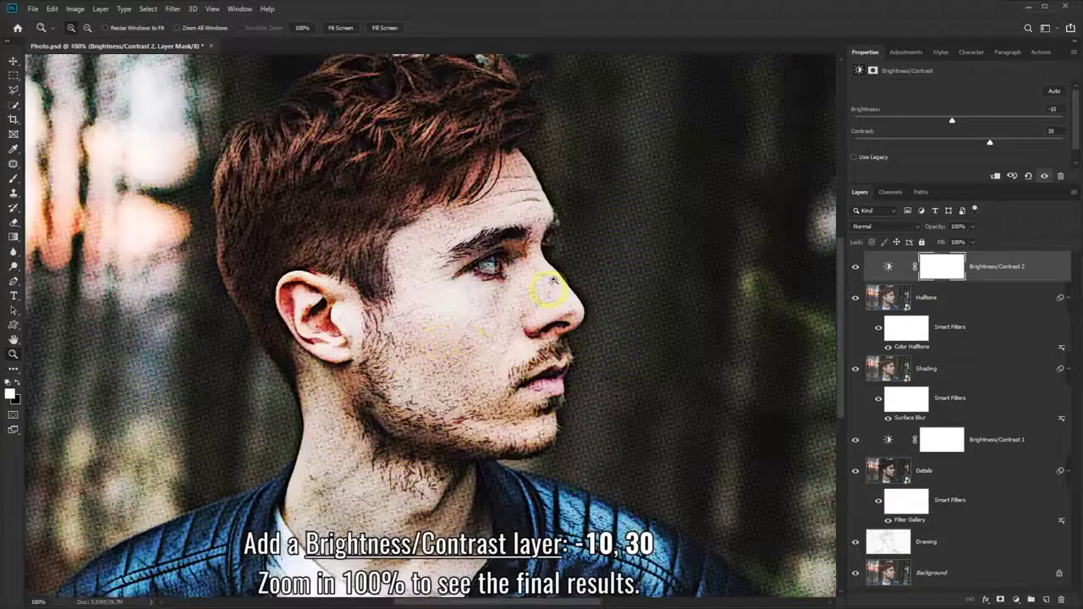
{"action": "scroll", "coordinate": [831, 250], "scroll_direction": "up", "scroll_amount": 2}
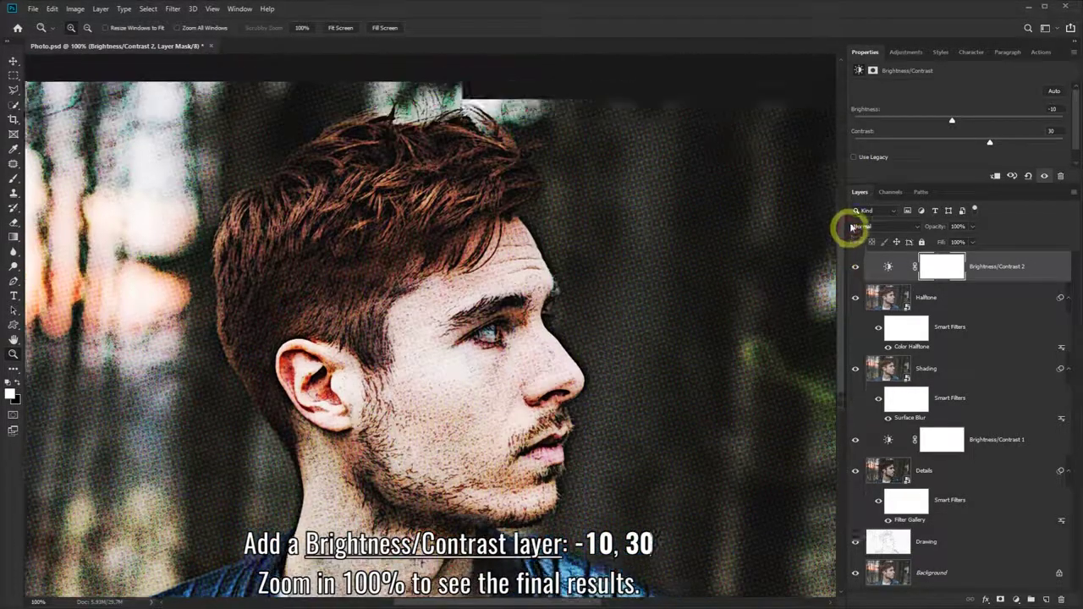
{"action": "scroll", "coordinate": [851, 245], "scroll_direction": "down", "scroll_amount": 3}
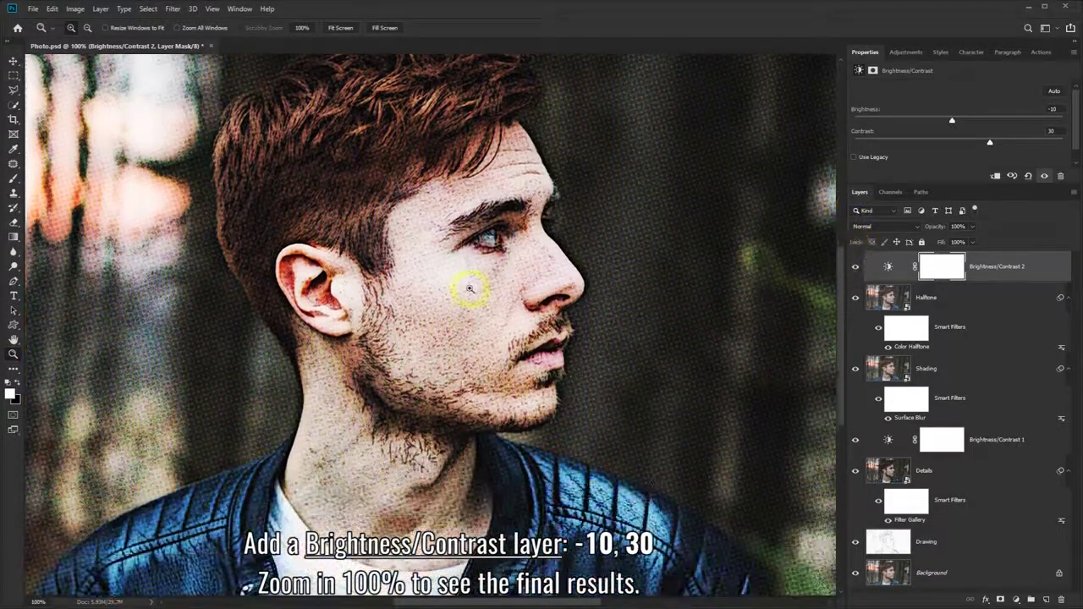
{"action": "right_click", "coordinate": [470, 289]}
{"action": "left_click", "coordinate": [495, 350]}
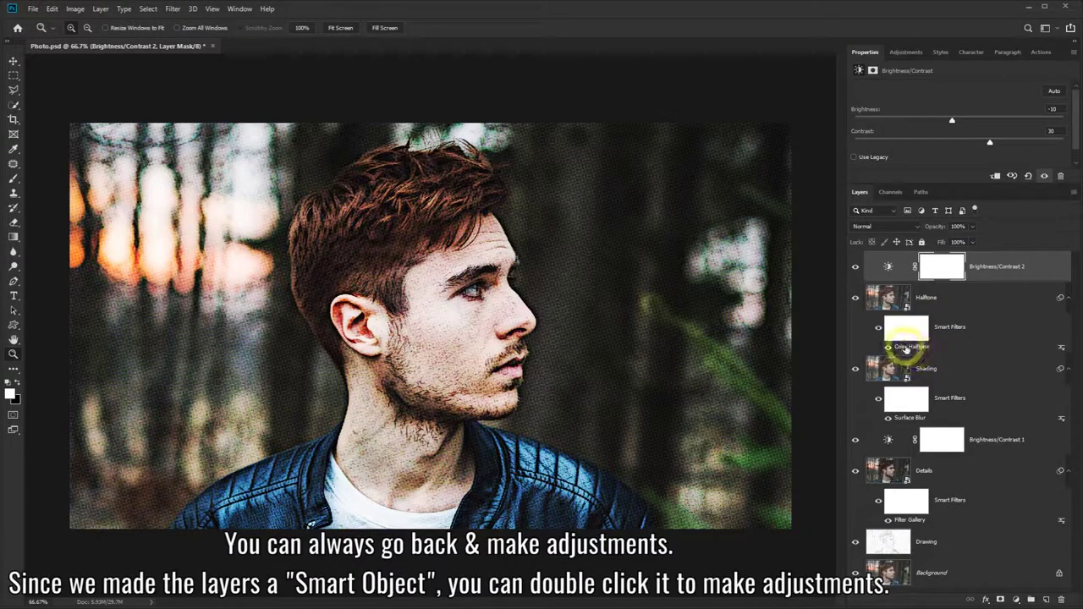
{"action": "double_click", "coordinate": [916, 351]}
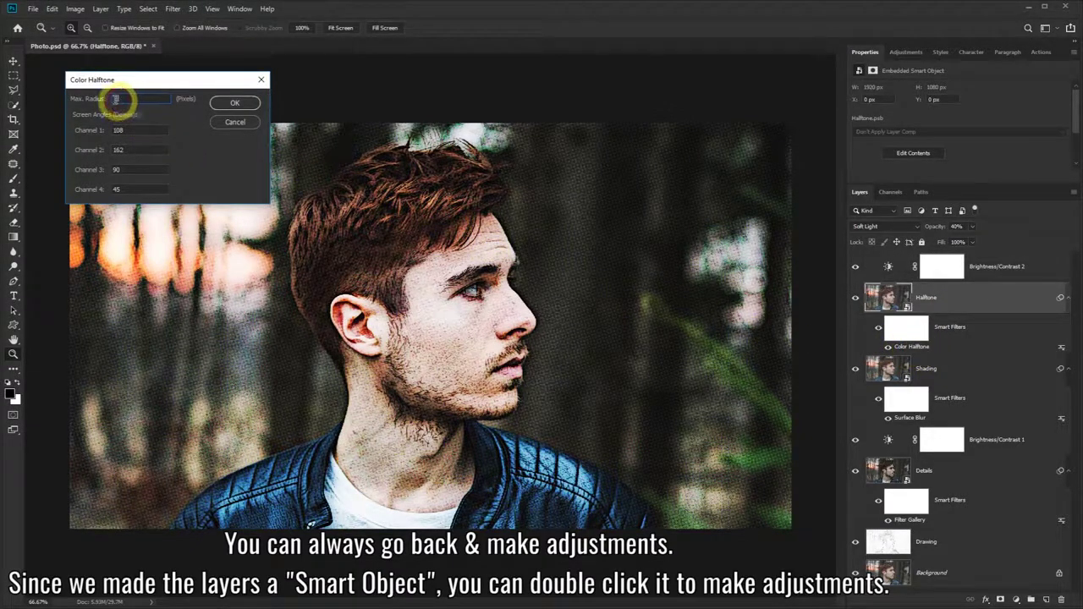
{"action": "left_click", "coordinate": [233, 123]}
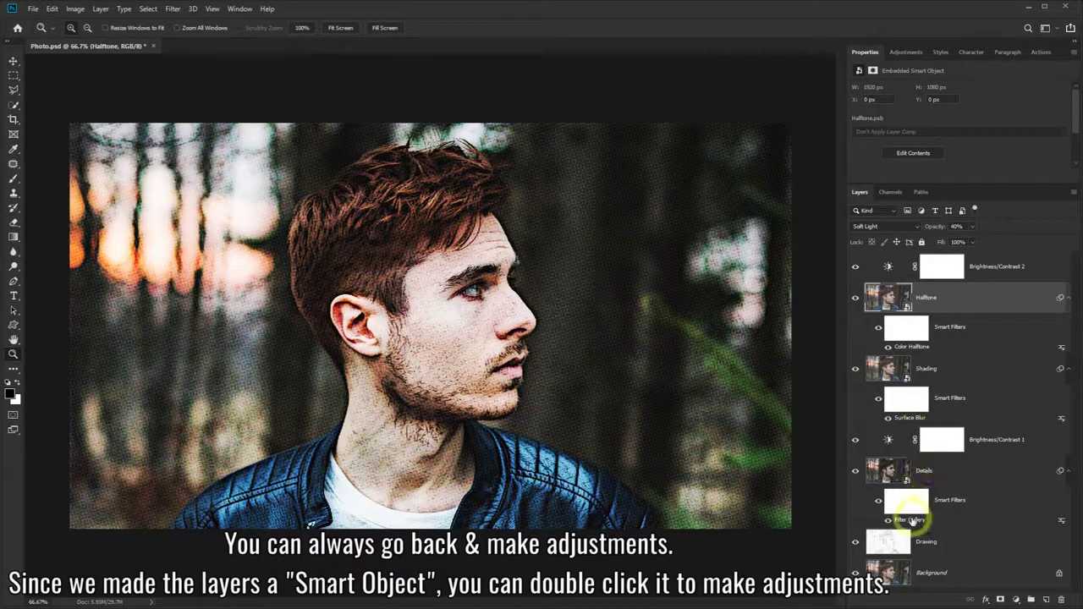
{"action": "double_click", "coordinate": [913, 520]}
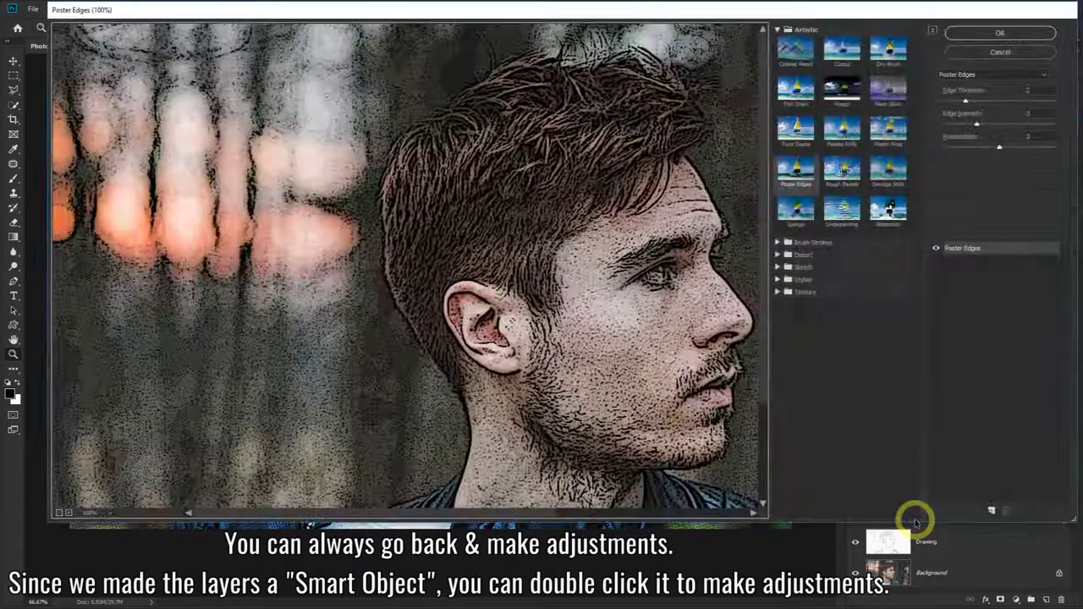
{"action": "left_click", "coordinate": [987, 53]}
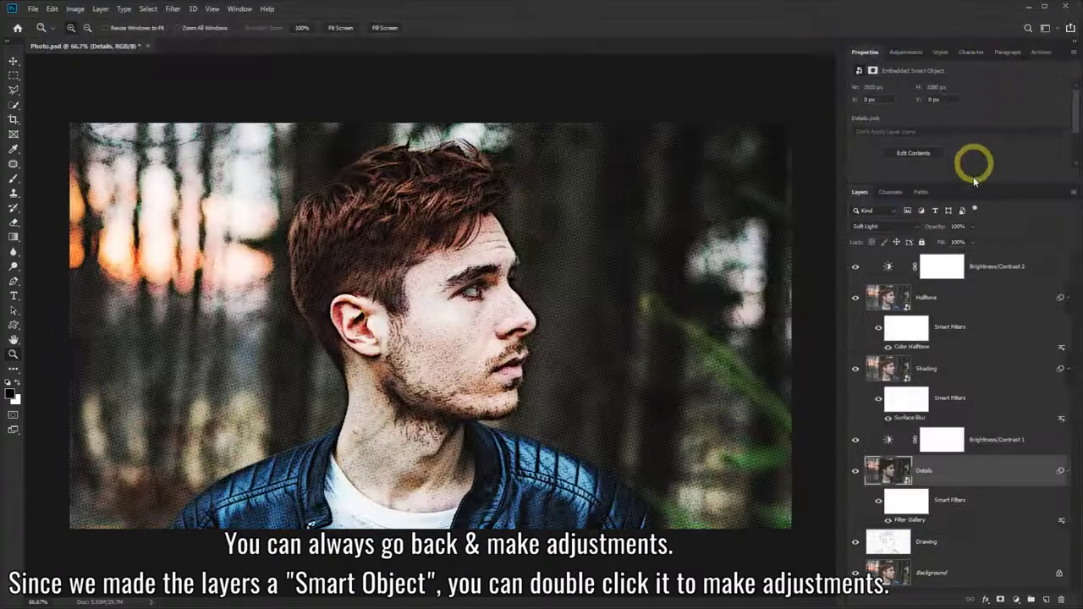
{"action": "left_click", "coordinate": [973, 443]}
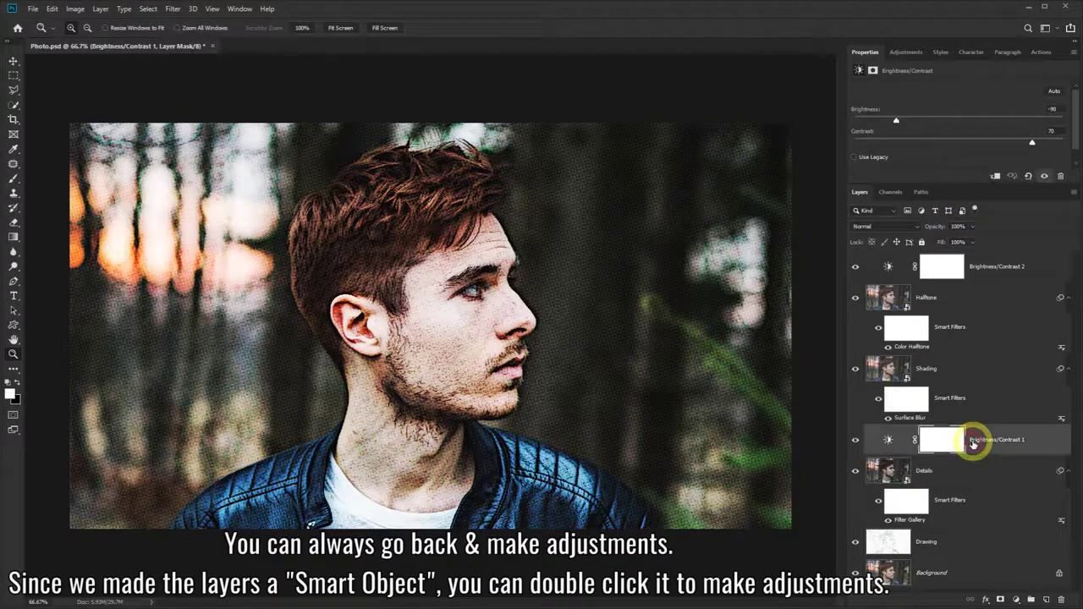
{"action": "mouse_move", "coordinate": [897, 123]}
{"action": "left_mouse_down"}
{"action": "mouse_move", "coordinate": [948, 113]}
{"action": "mouse_move", "coordinate": [858, 113]}
{"action": "mouse_move", "coordinate": [903, 122]}
{"action": "left_mouse_up"}
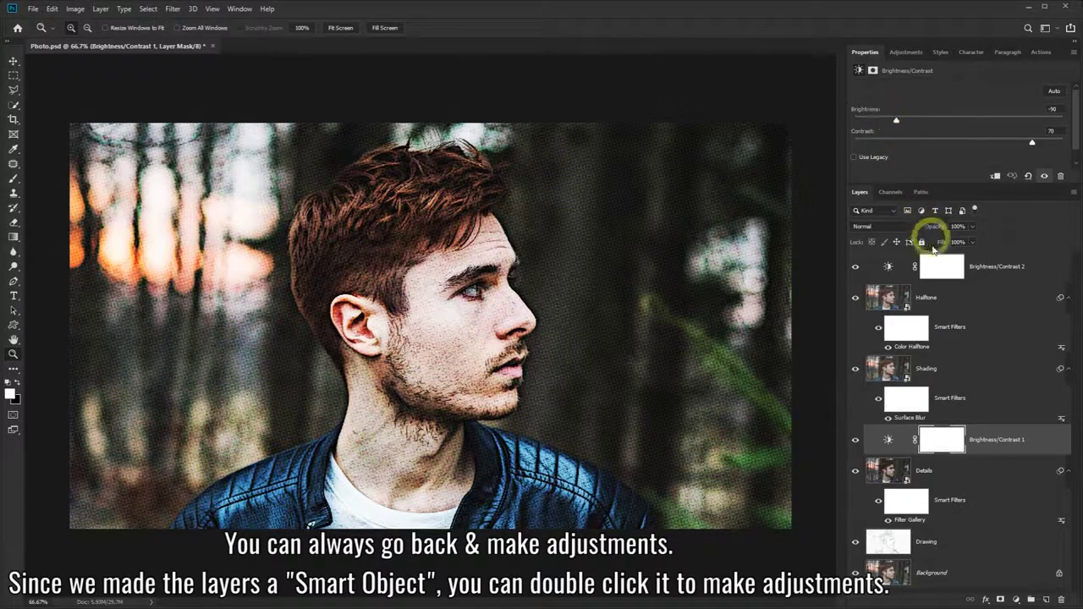
- Lower the Drawing layer's opacity from 80% to 79%
{"action": "left_click", "coordinate": [943, 544]}
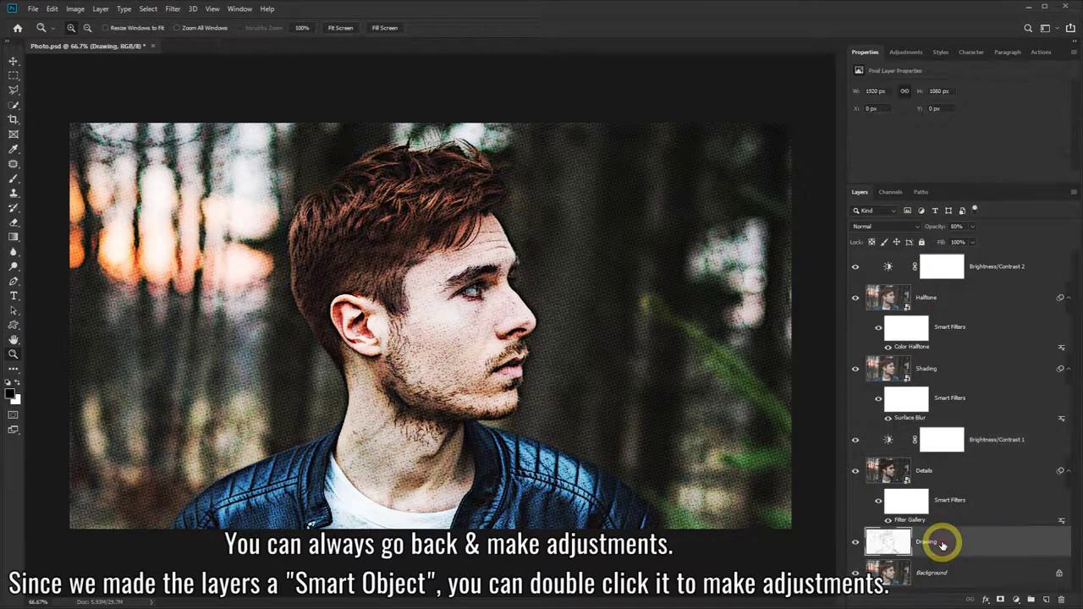
{"action": "left_click", "coordinate": [973, 228]}
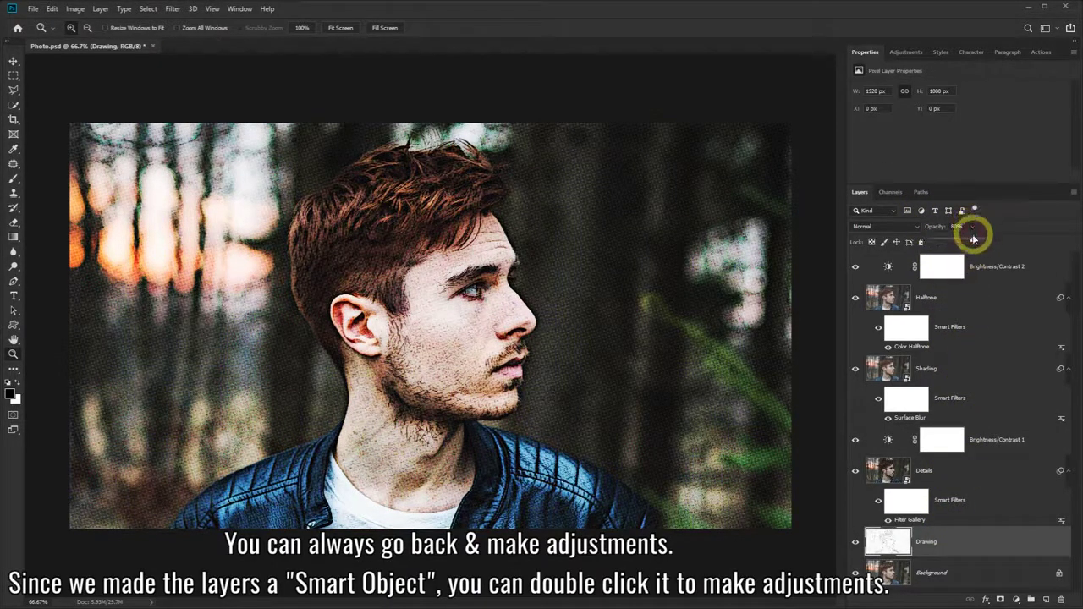
{"action": "mouse_move", "coordinate": [967, 241]}
{"action": "left_mouse_down"}
{"action": "mouse_move", "coordinate": [903, 242]}
{"action": "mouse_move", "coordinate": [991, 242]}
{"action": "mouse_move", "coordinate": [974, 245]}
{"action": "left_mouse_up"}
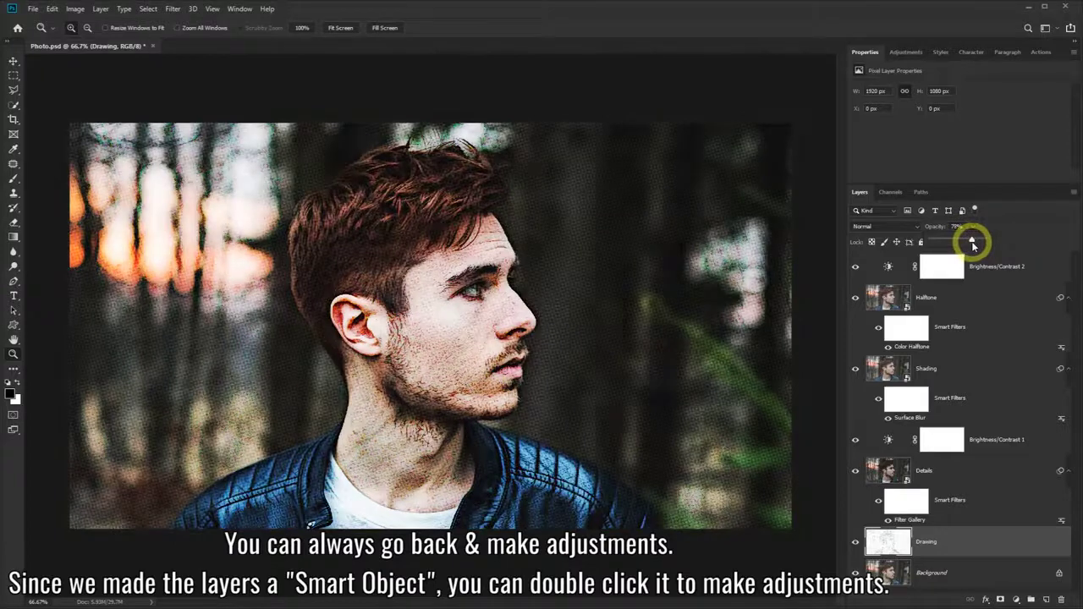